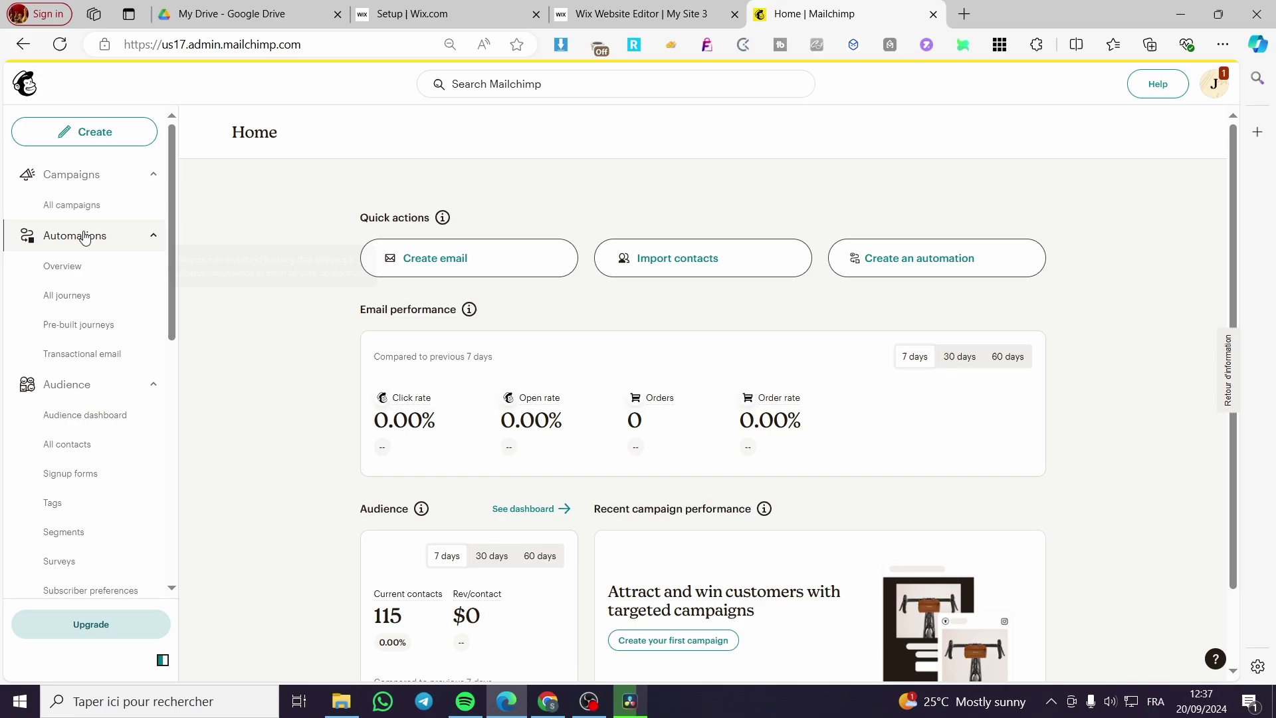
Go from All campaigns to the Jacks audience dashboard and open its Manage Audience menu.
click(71, 205)
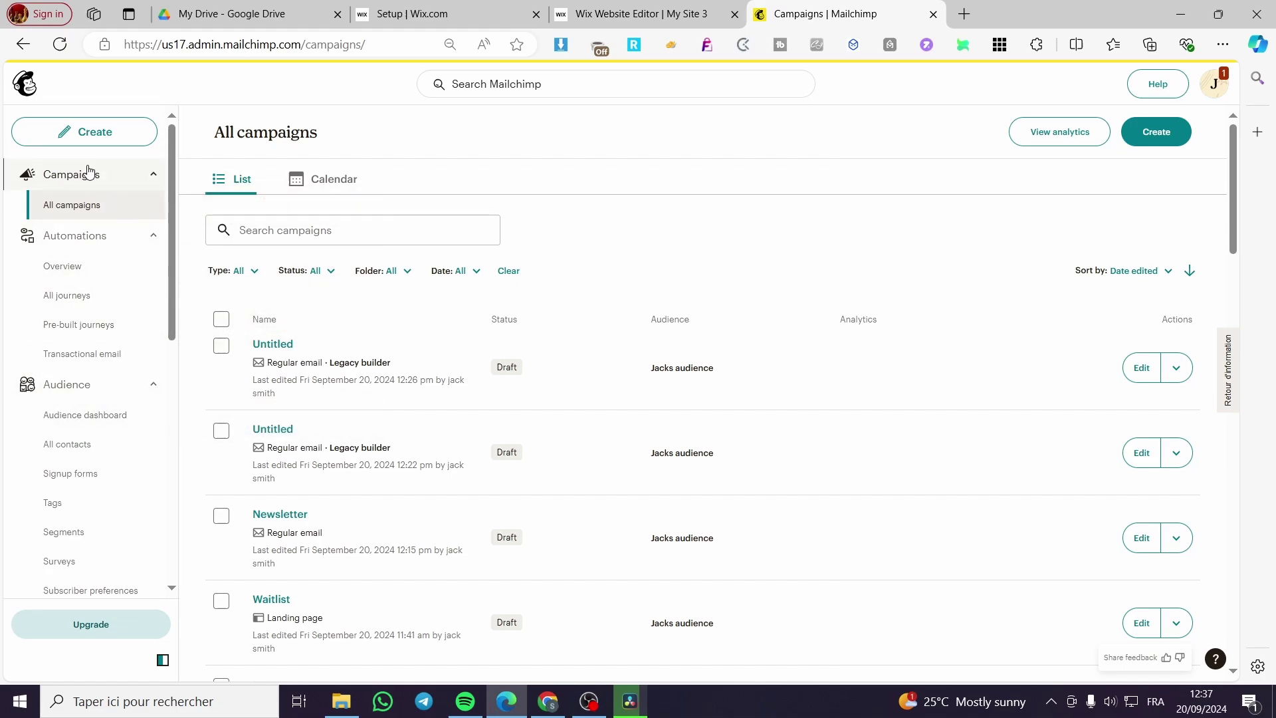
scroll(86, 329, down, 1)
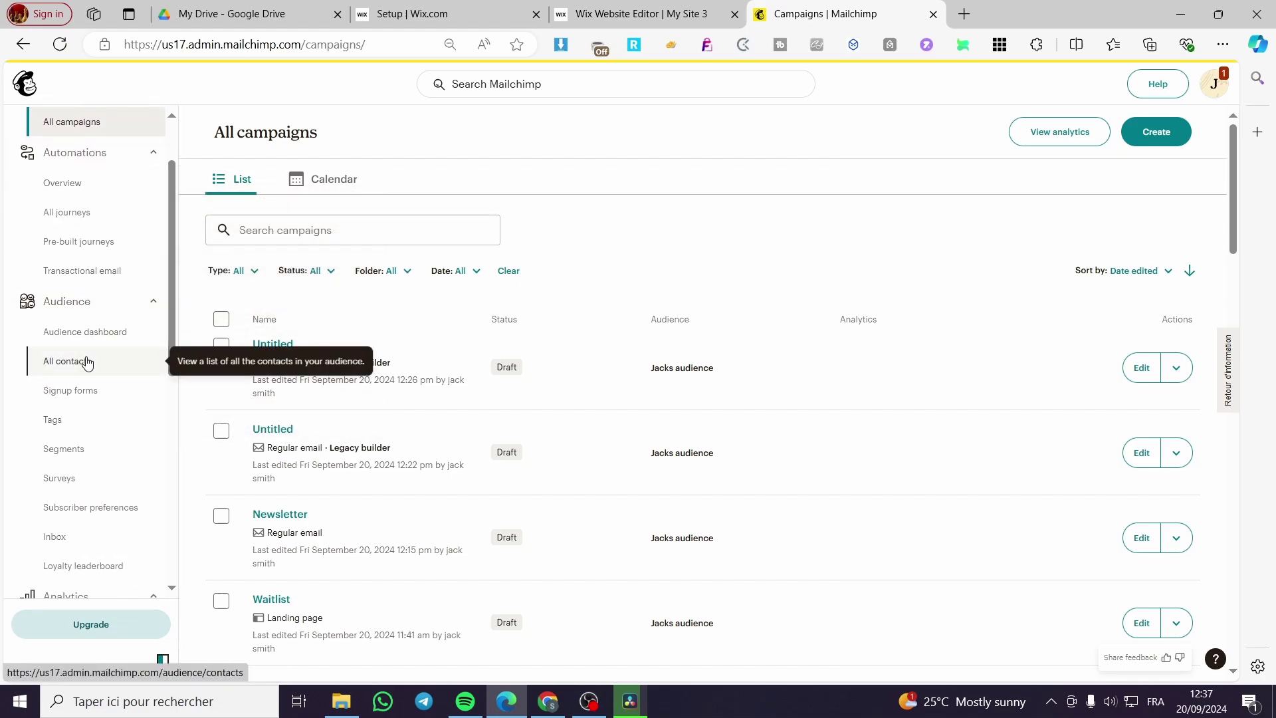
click(80, 332)
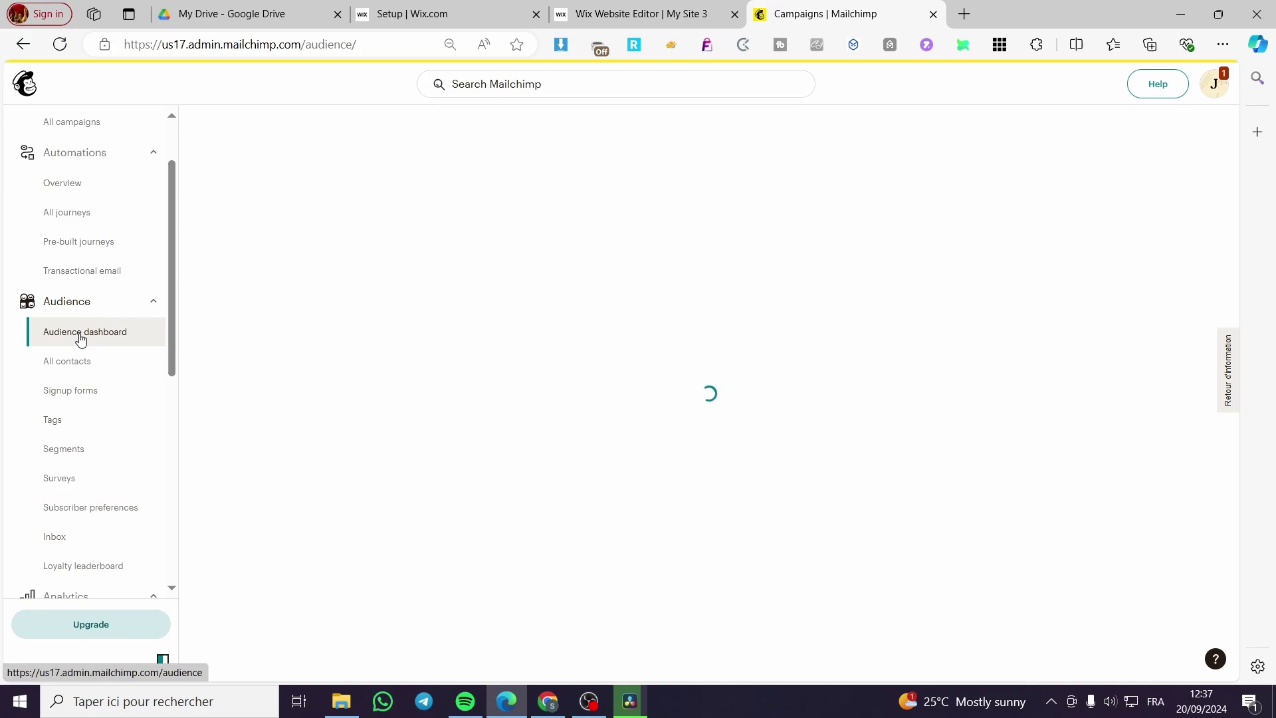
click(1102, 204)
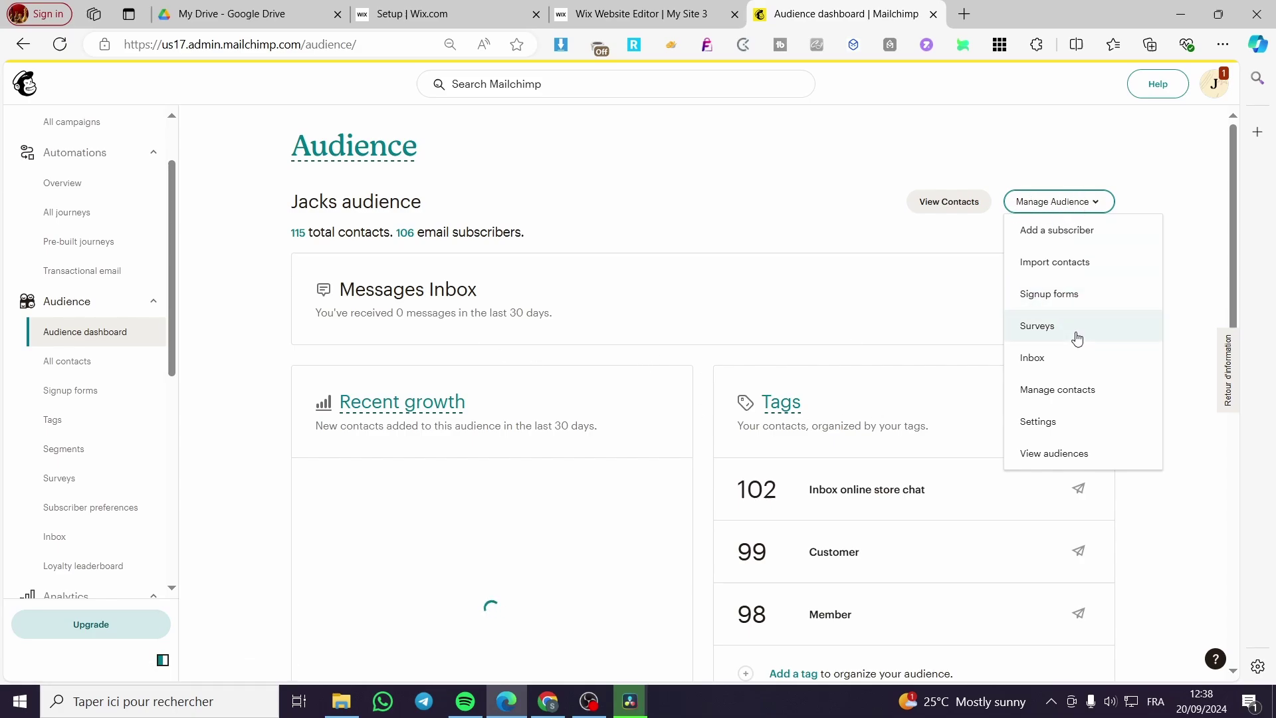
Choose Signup forms from the Manage Audience menu to reach the Forms page.
click(1050, 294)
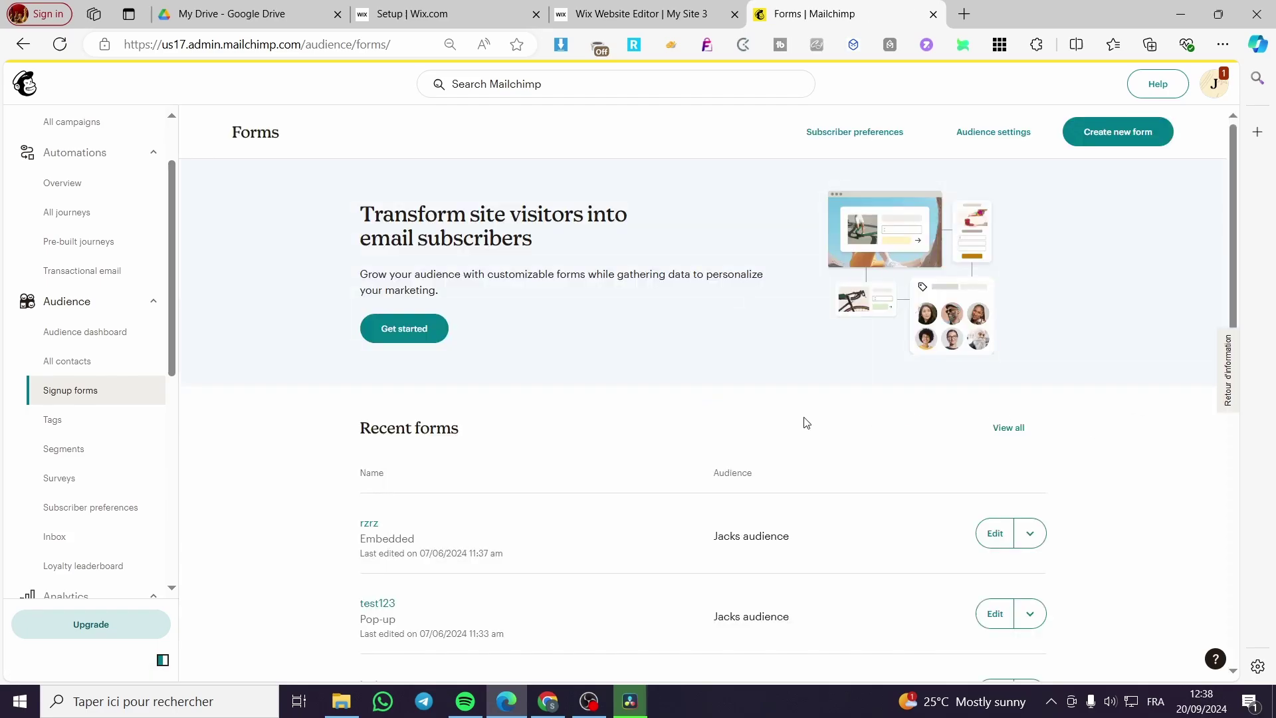
scroll(747, 411, down, 3)
scroll(721, 411, down, 2)
scroll(720, 411, up, 3)
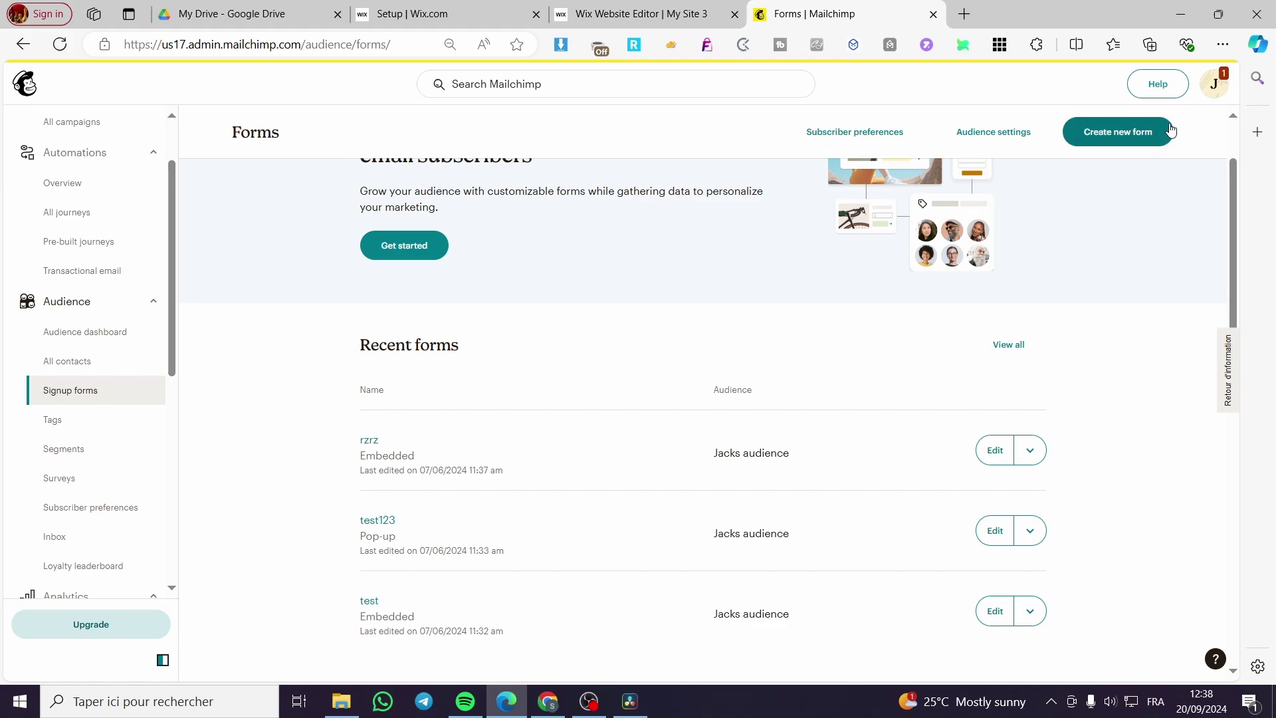
scroll(908, 393, up, 2)
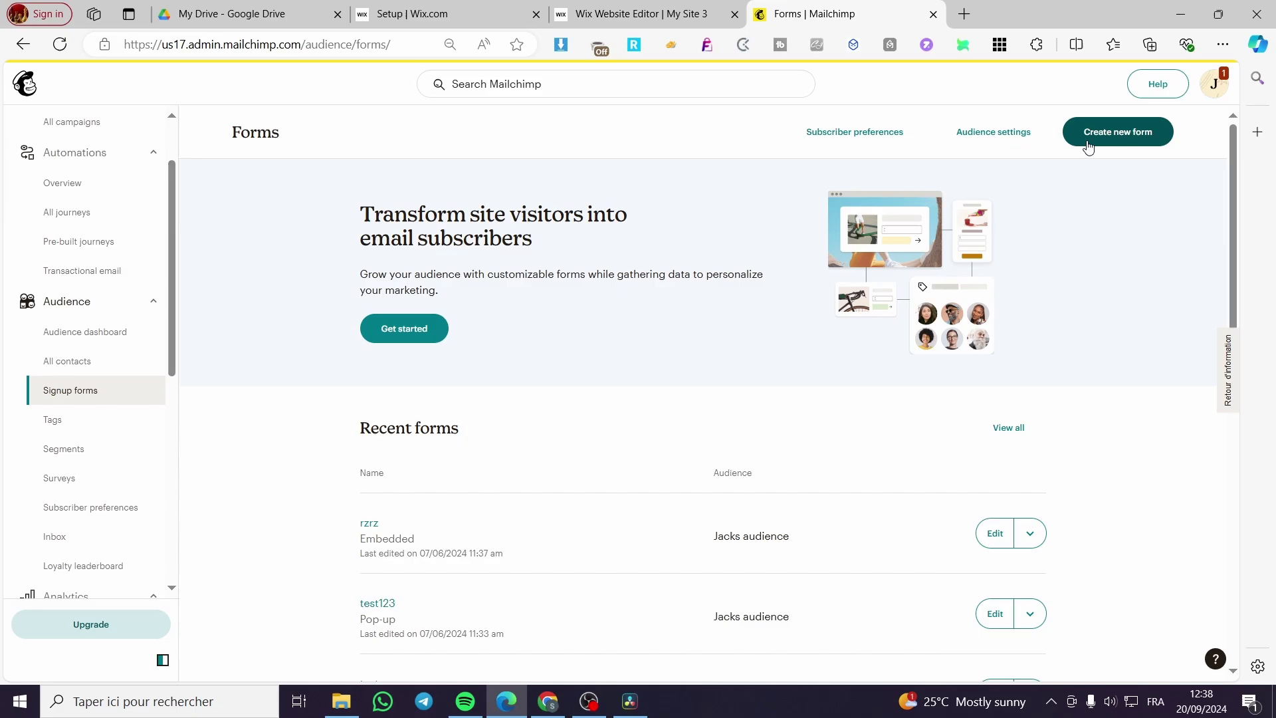
scroll(907, 394, down, 3)
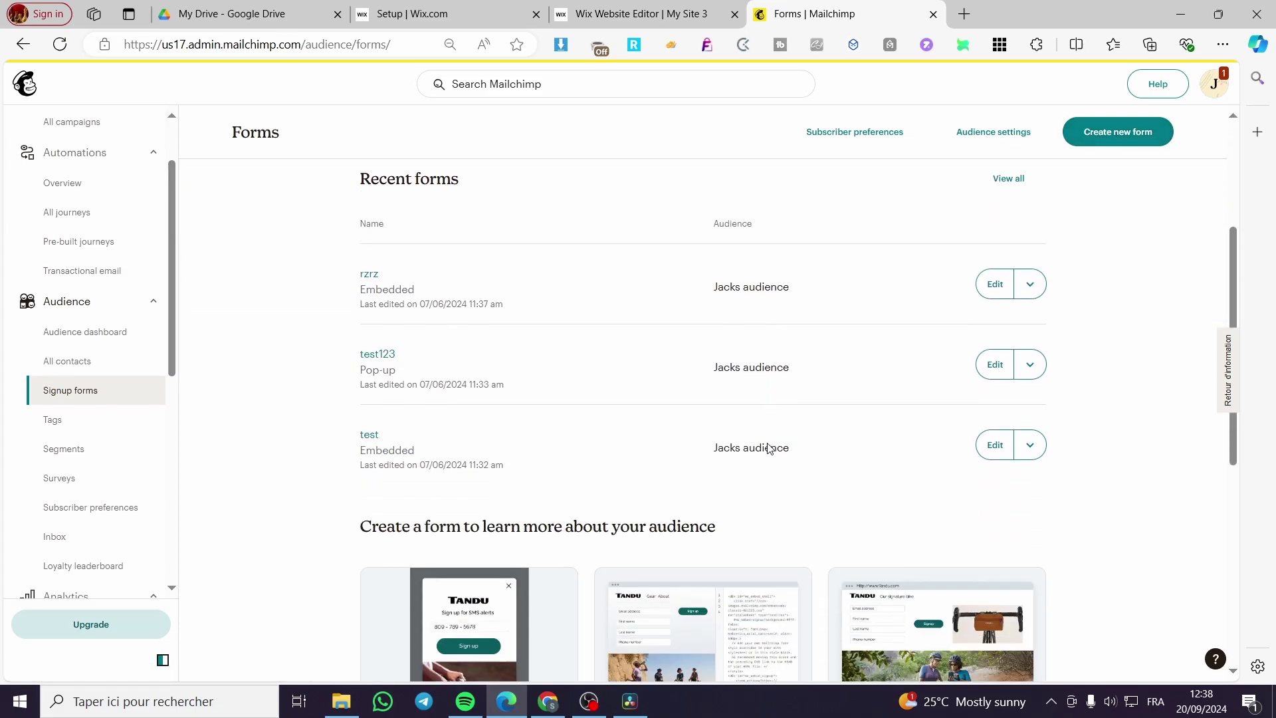
scroll(913, 441, down, 3)
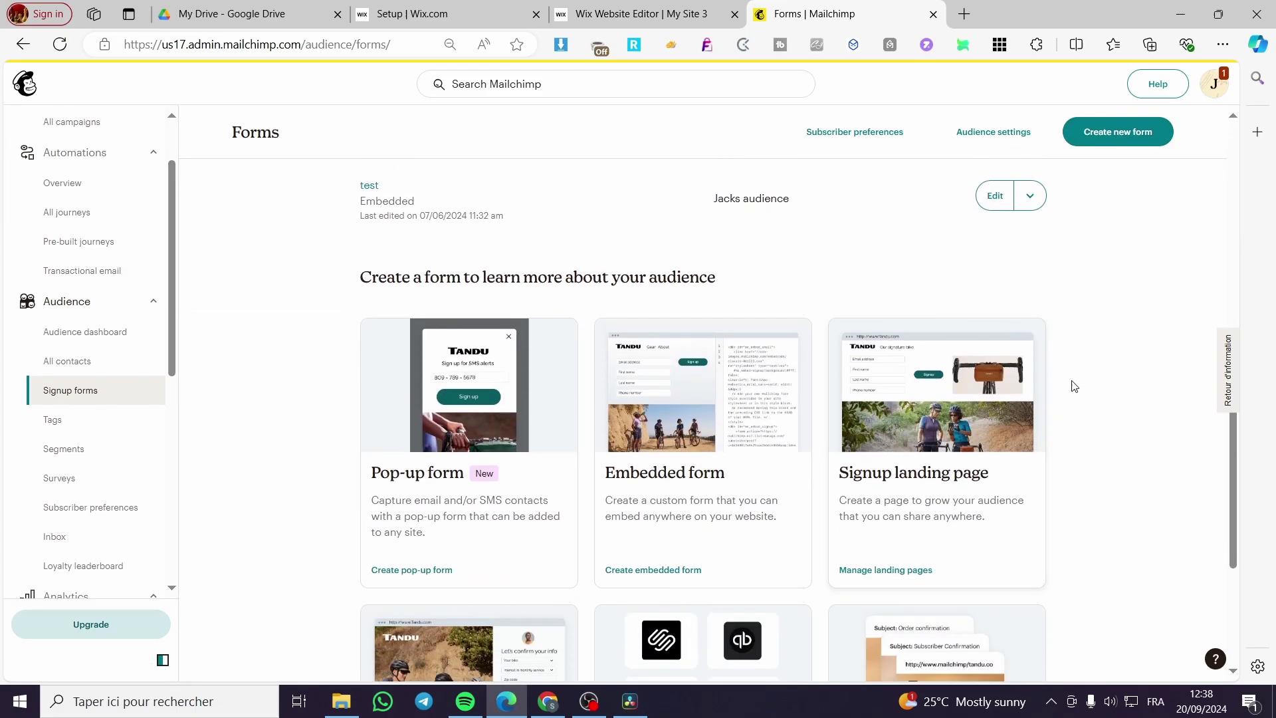
scroll(537, 204, down, 3)
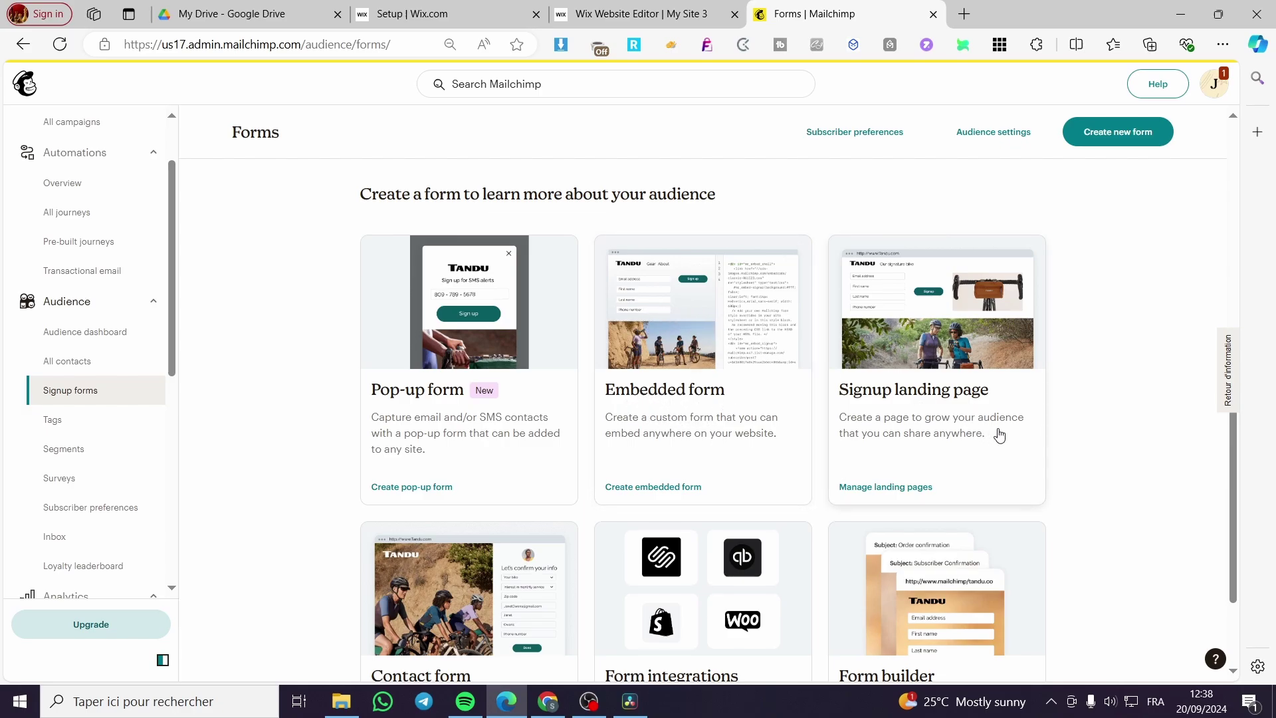
scroll(1001, 435, down, 2)
scroll(898, 420, down, 1)
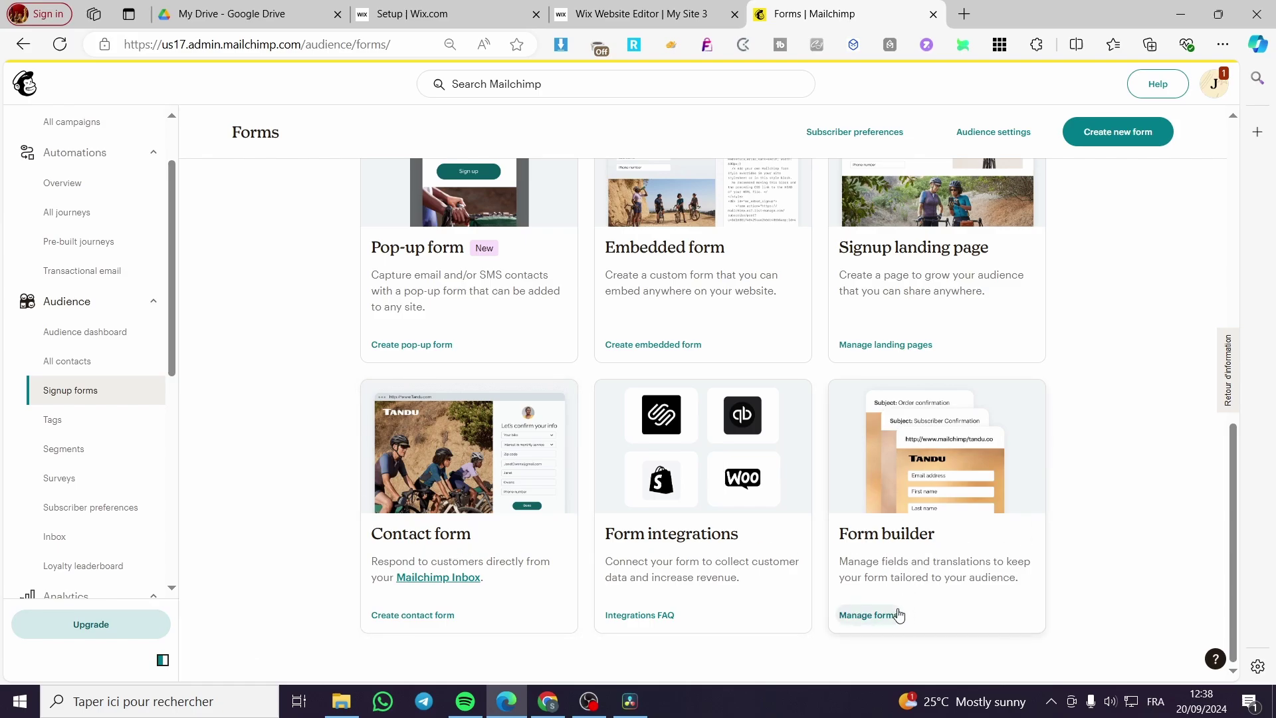
Open the Form builder for Jacks audience on the signup form.
click(870, 615)
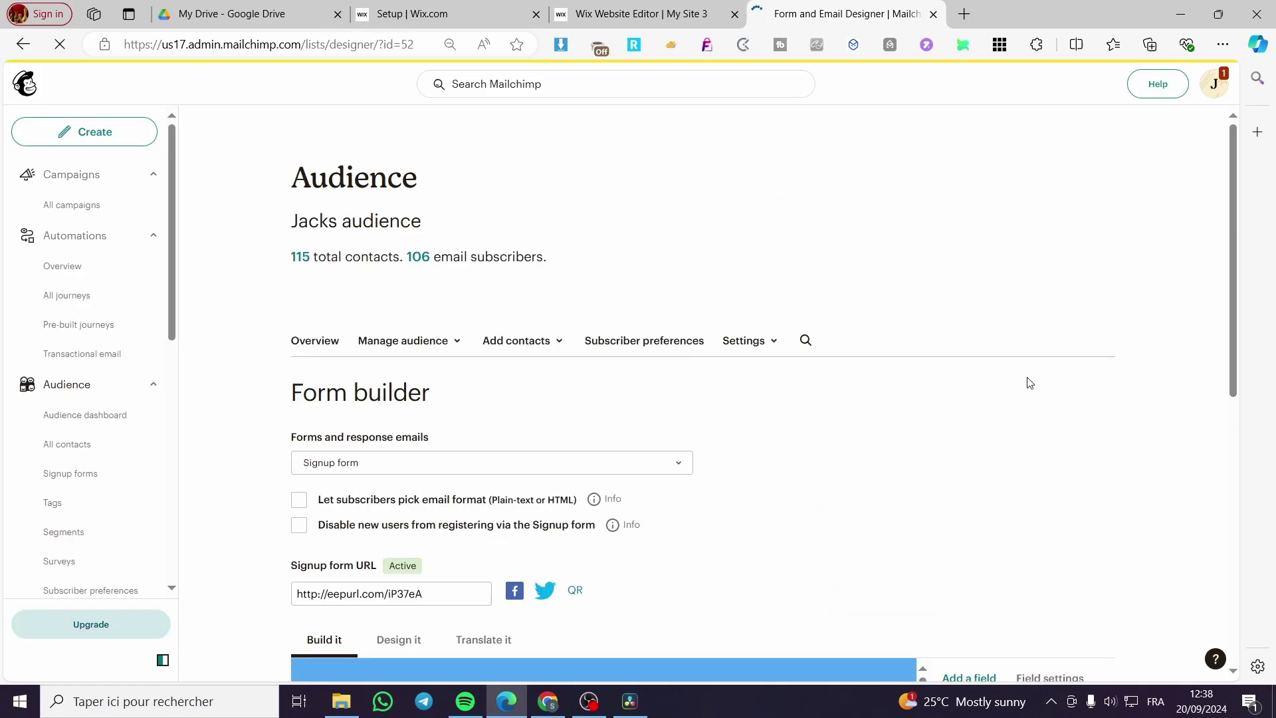
scroll(1028, 384, down, 3)
scroll(896, 450, down, 5)
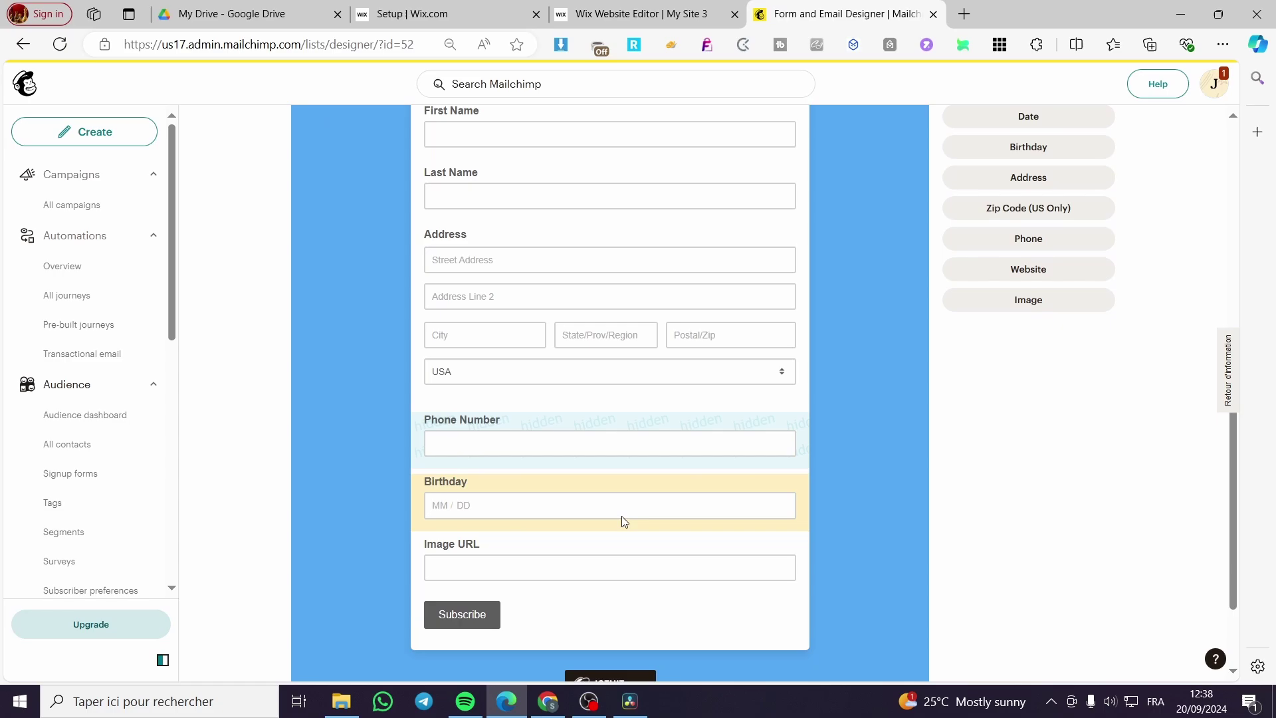
scroll(621, 515, down, 3)
scroll(666, 520, up, 5)
scroll(667, 520, up, 4)
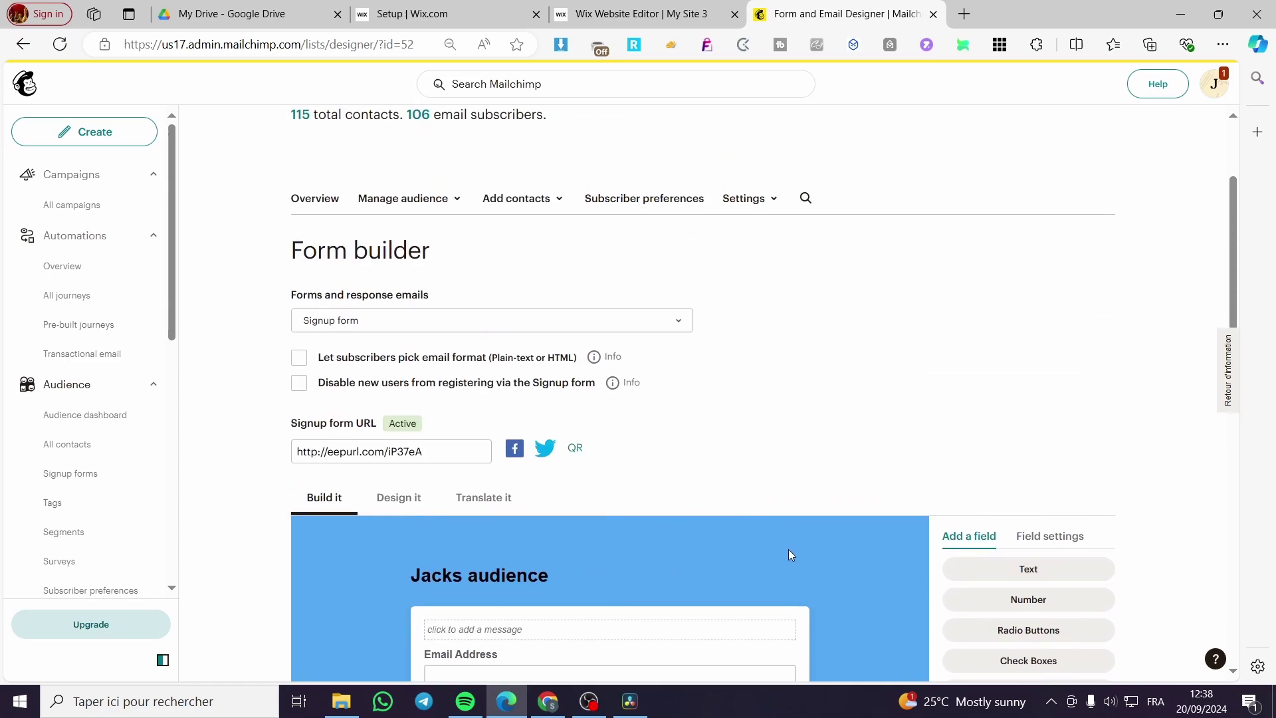
scroll(789, 550, down, 5)
scroll(636, 439, down, 3)
scroll(635, 439, up, 3)
scroll(635, 488, up, 2)
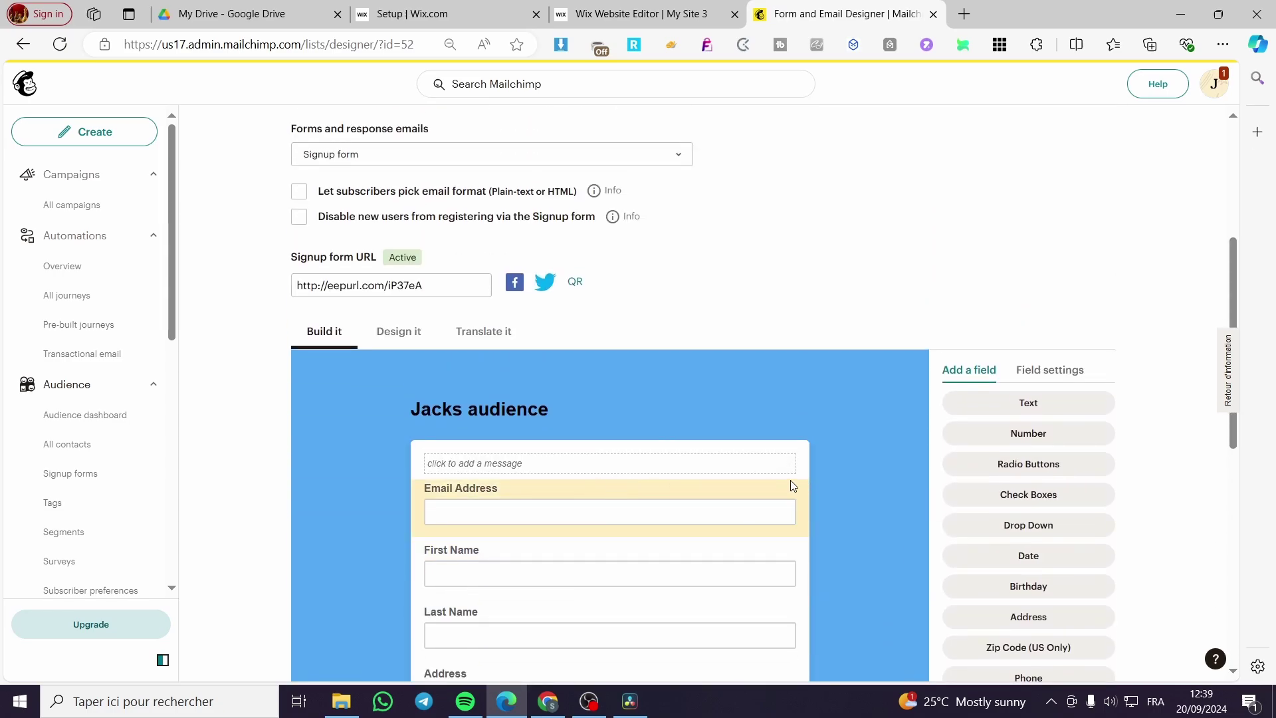
scroll(753, 449, up, 2)
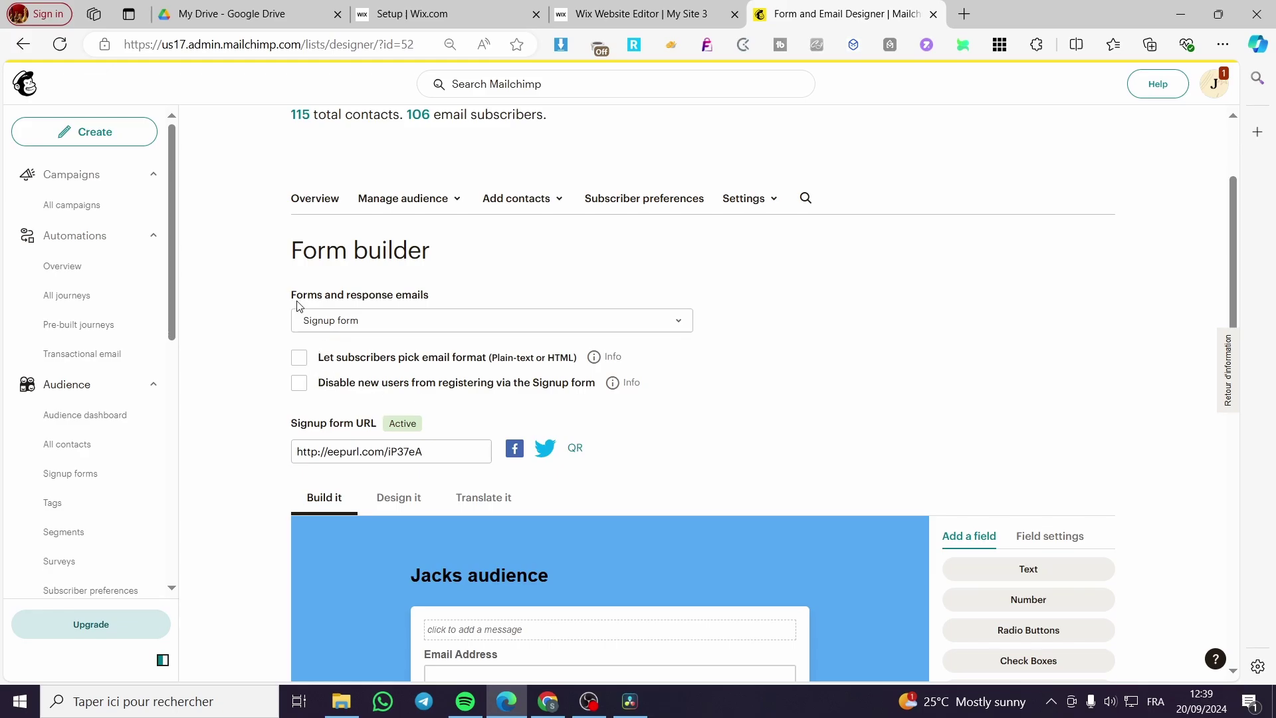
Switch to the confirmation thank-you page and inspect its subscription-confirmed heading editor.
click(442, 320)
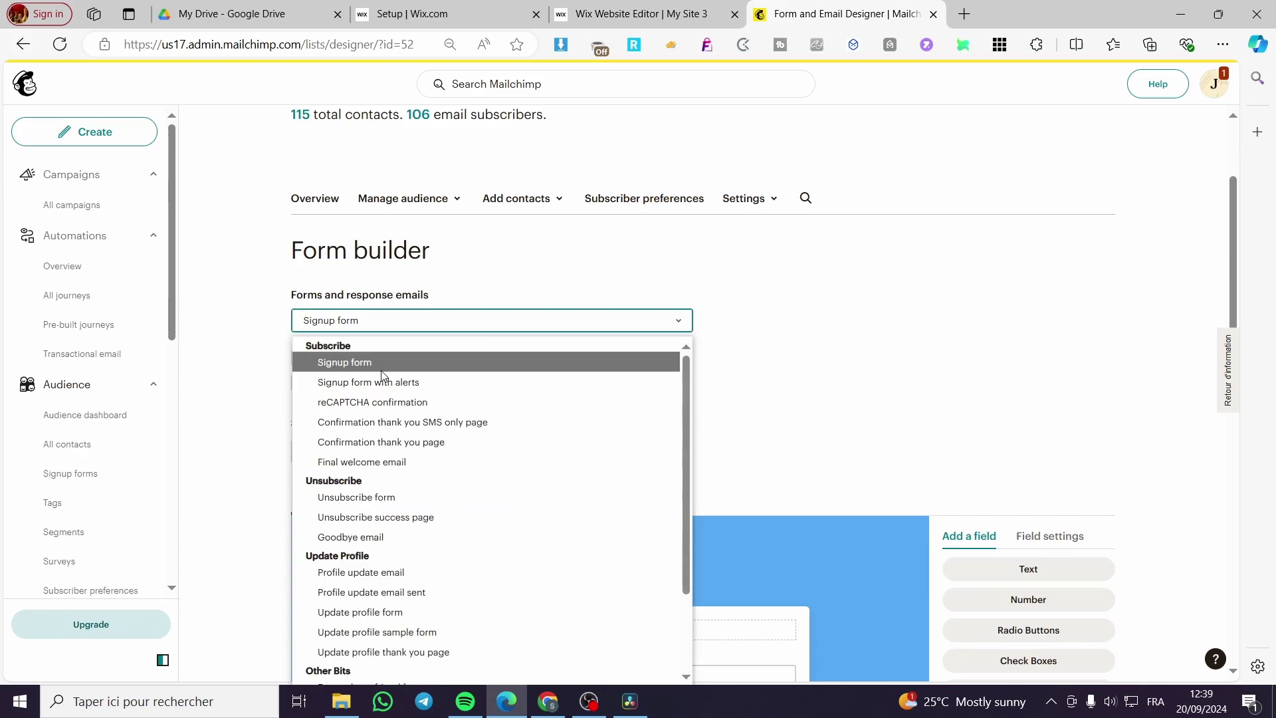
click(444, 445)
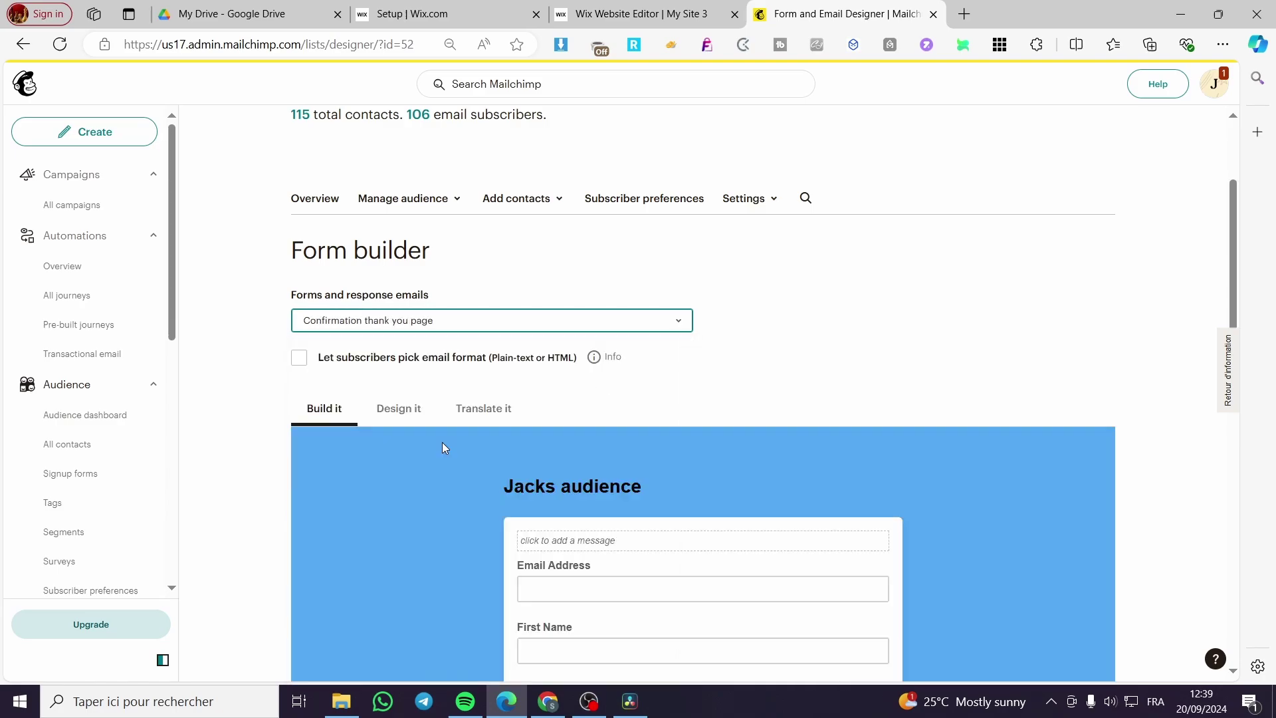
scroll(934, 360, down, 2)
scroll(738, 479, down, 2)
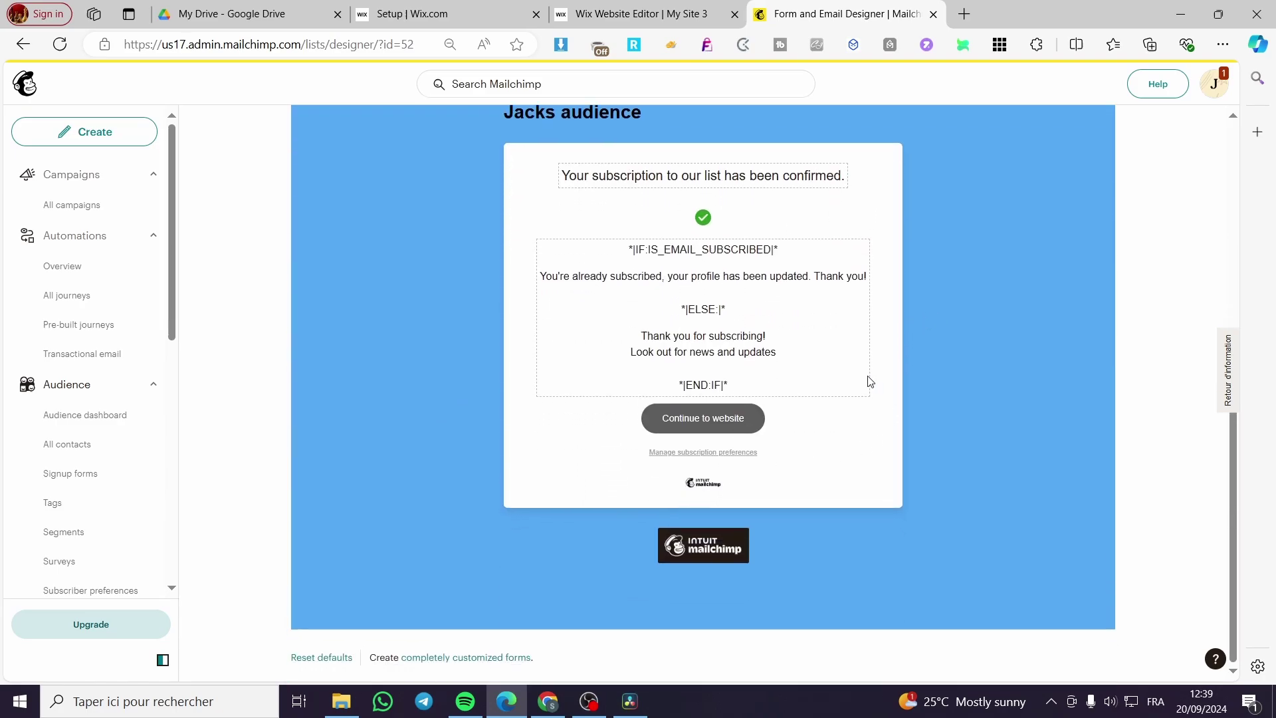
scroll(779, 488, up, 3)
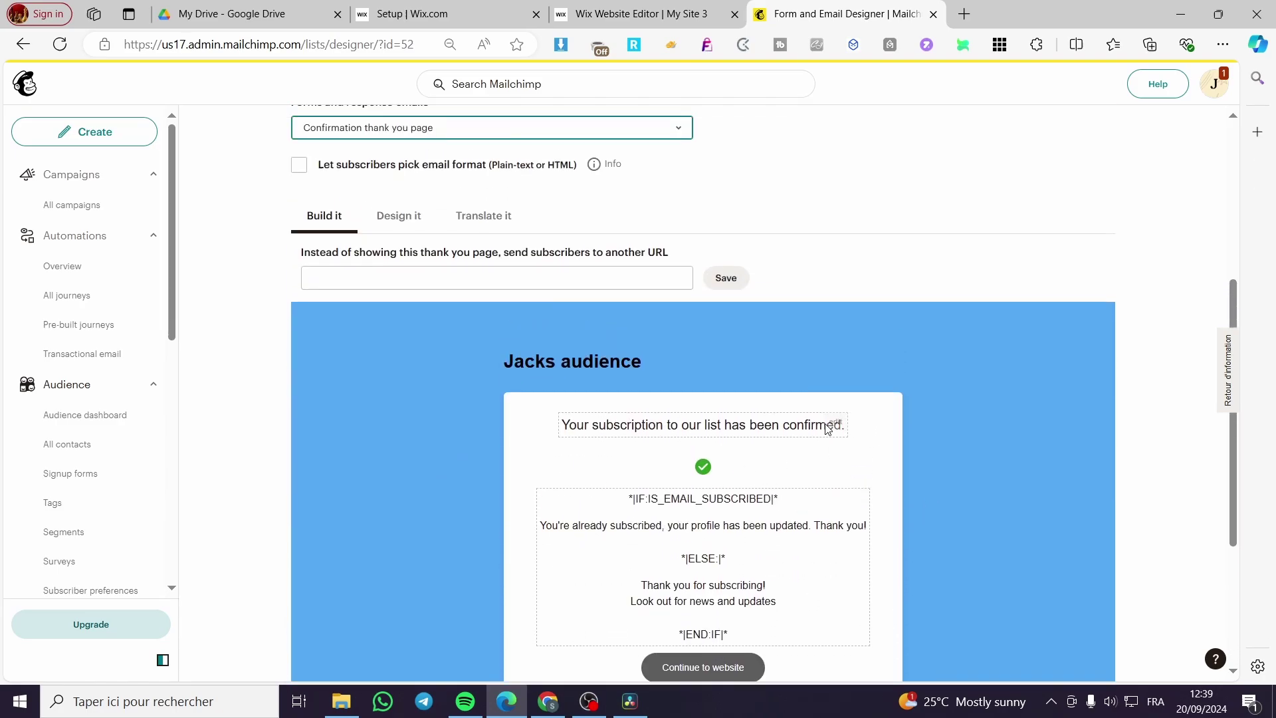
click(836, 427)
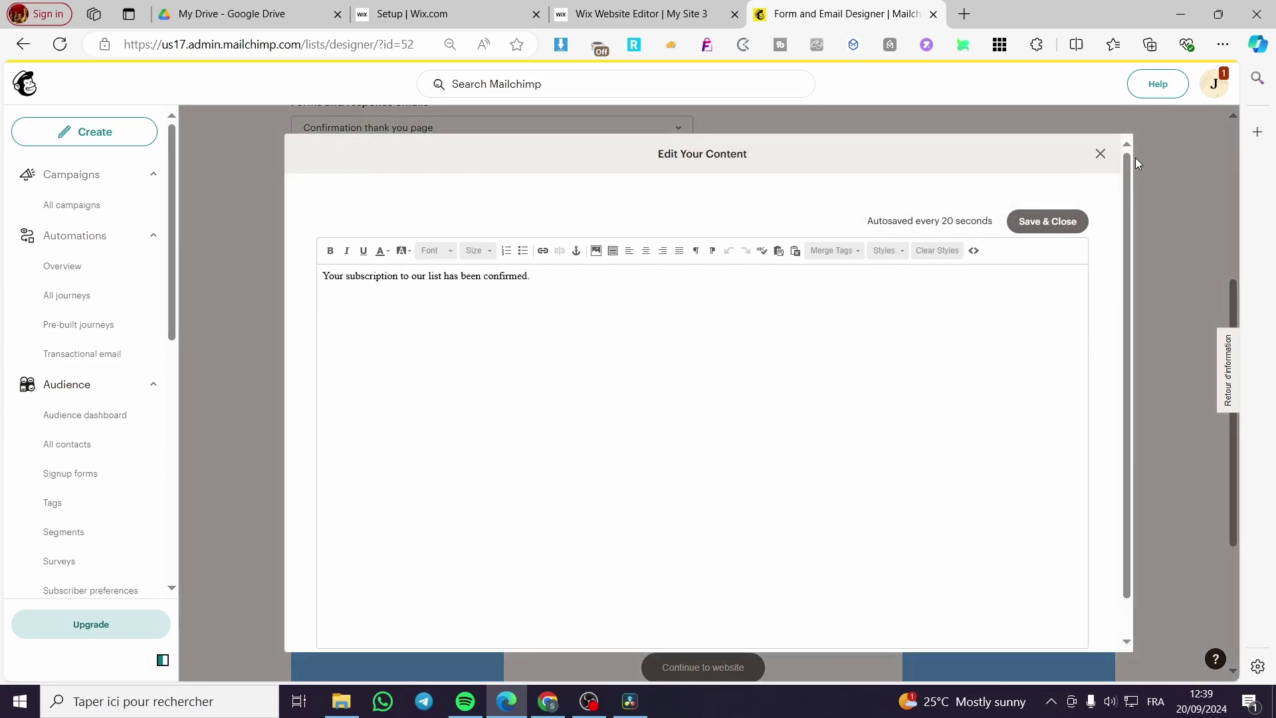
click(1099, 153)
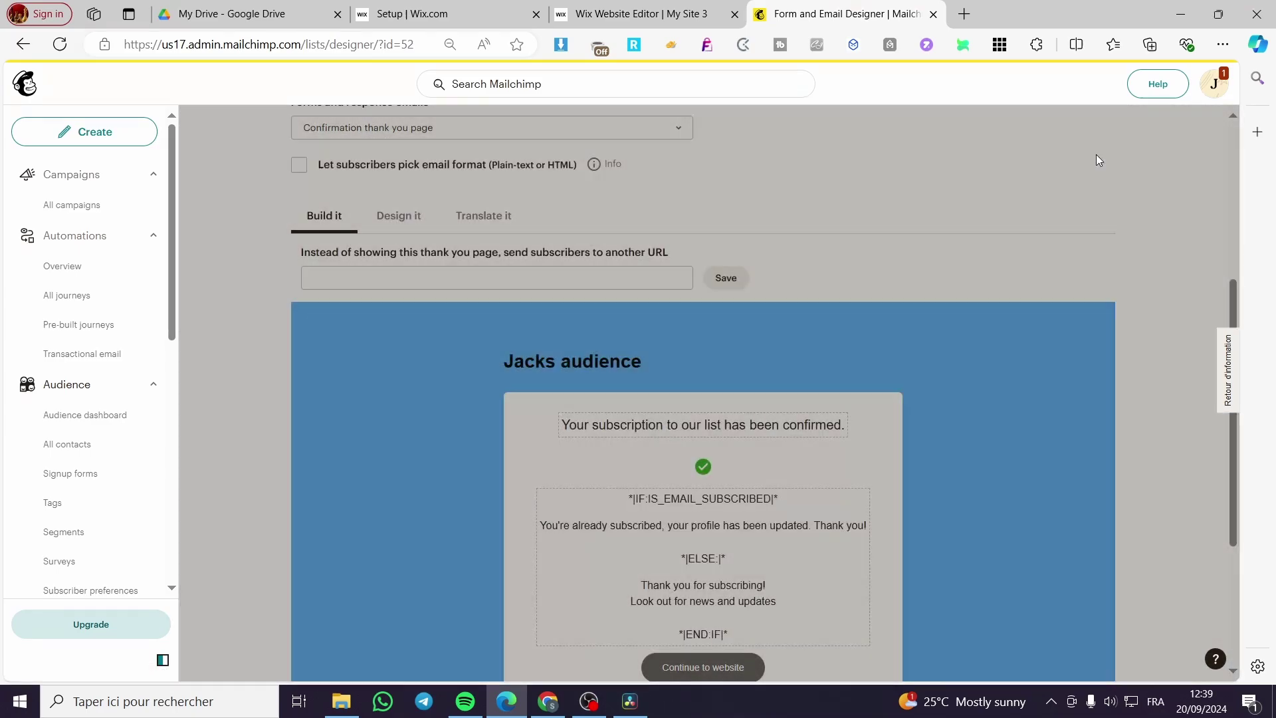
Inspect the conditional thank-you message block, then reselect the confirmation thank-you page.
click(765, 452)
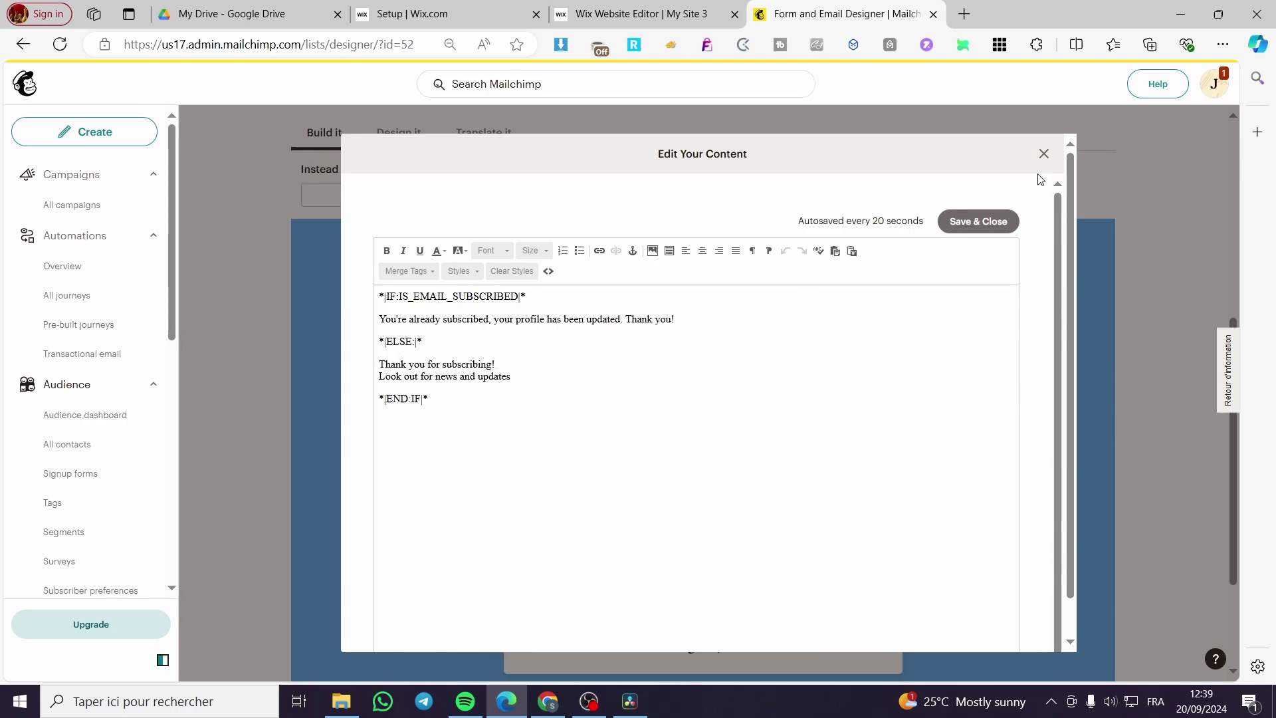
click(1044, 153)
scroll(699, 399, down, 3)
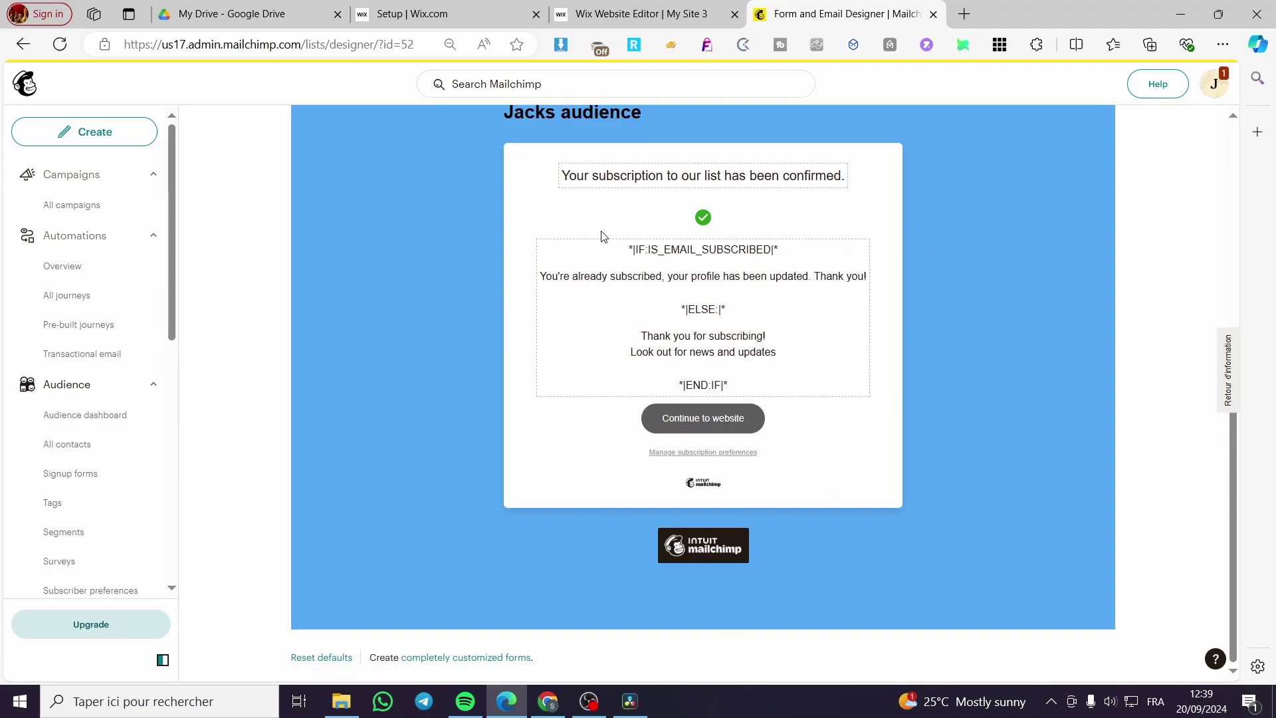
scroll(678, 319, up, 5)
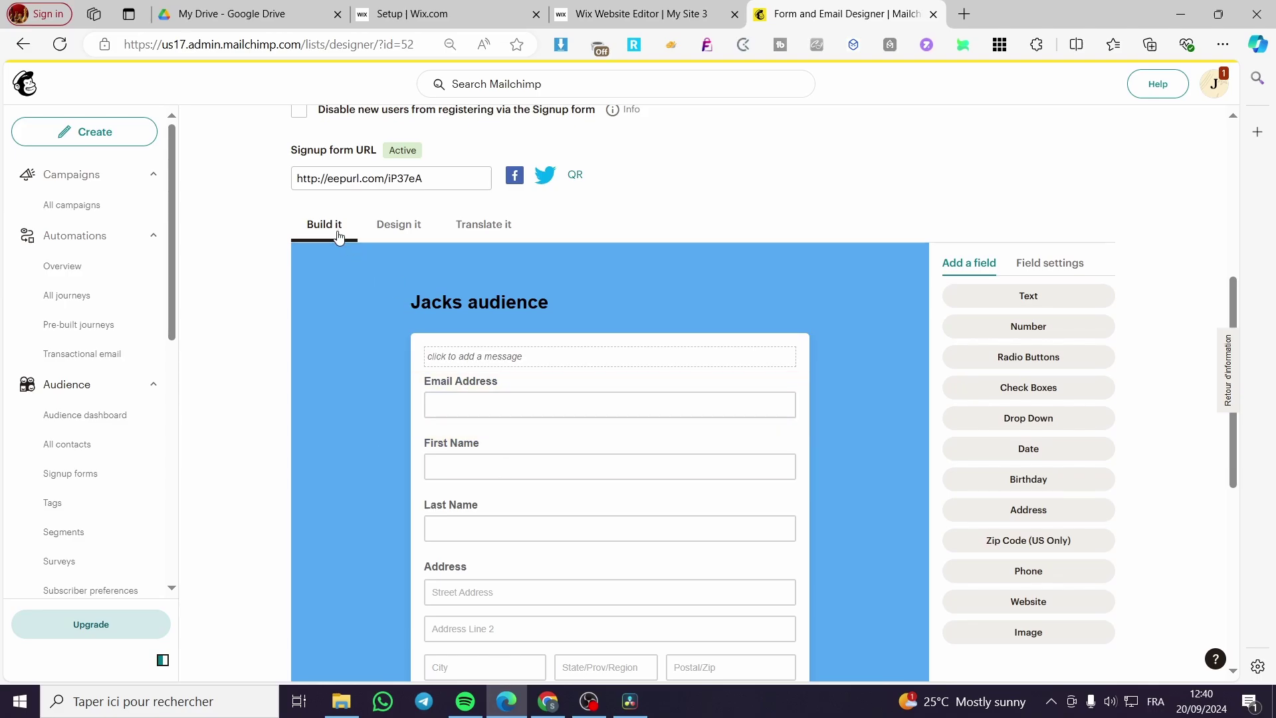
scroll(548, 332, down, 1)
scroll(548, 331, down, 1)
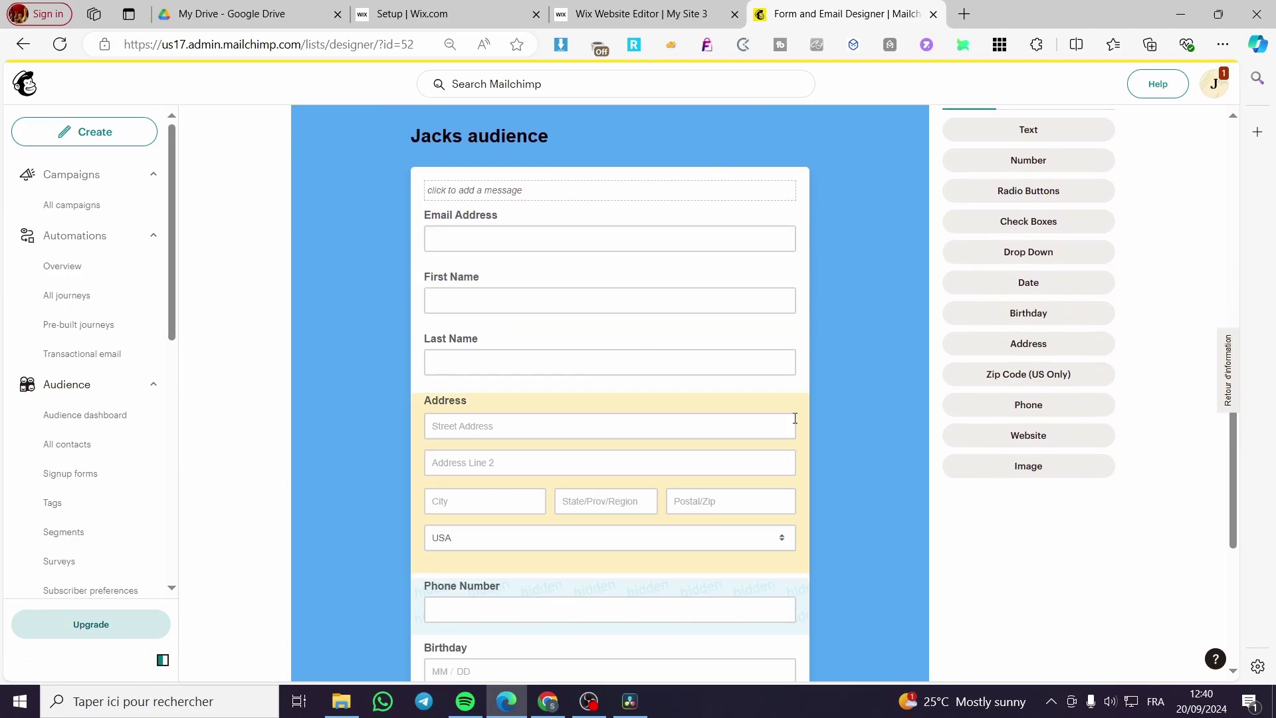
scroll(548, 331, up, 2)
click(442, 132)
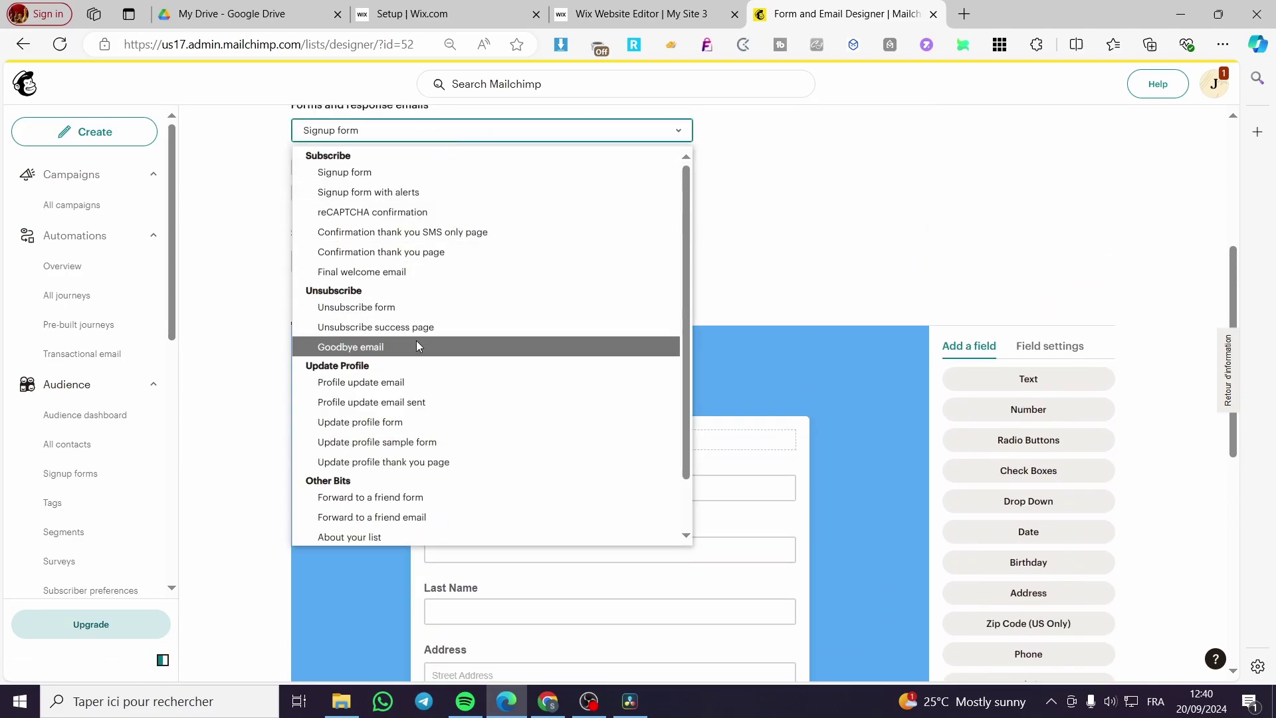
click(444, 250)
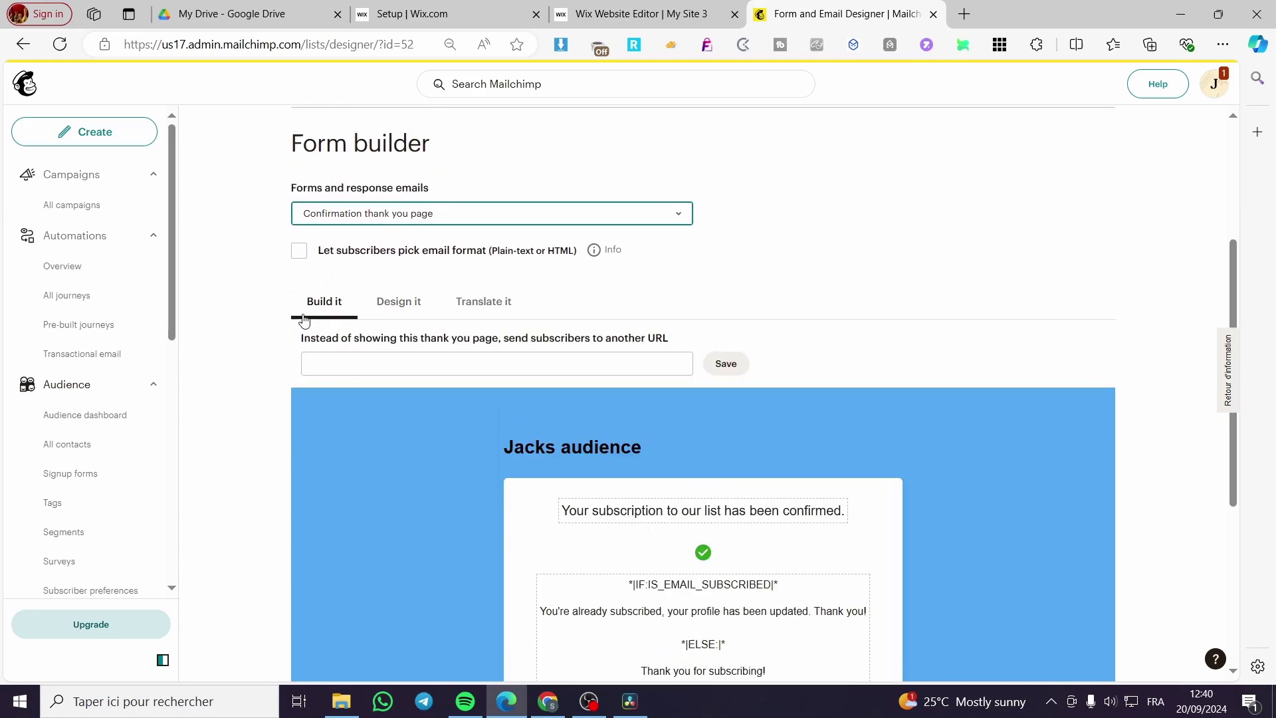
scroll(420, 261, down, 1)
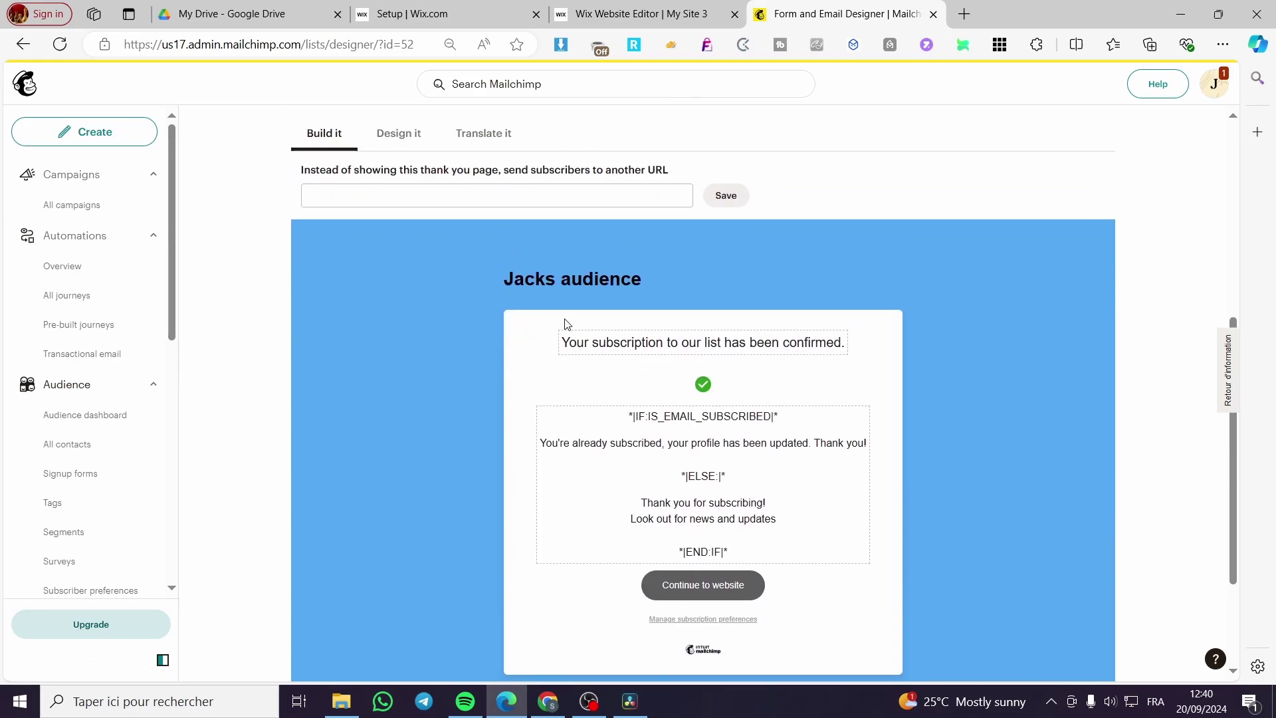
scroll(420, 262, up, 1)
Set the page background colour to near-white #f8fcff under Design it > Page.
click(400, 218)
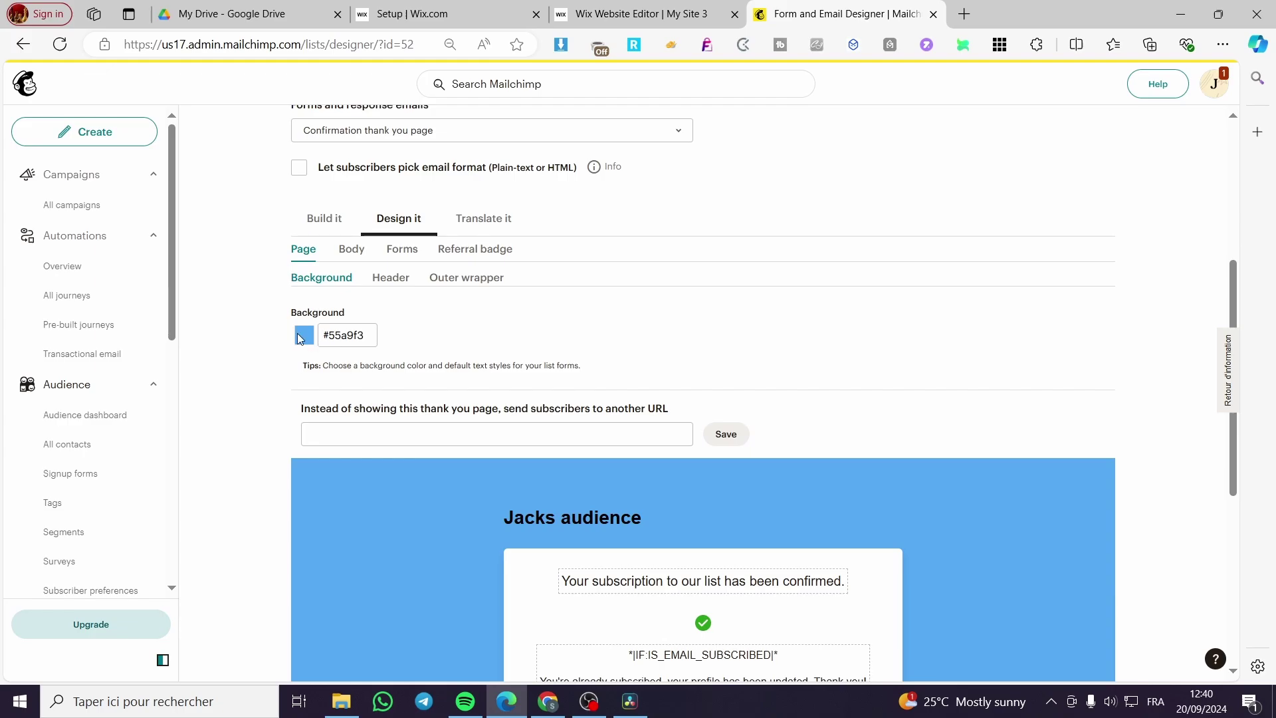
click(361, 335)
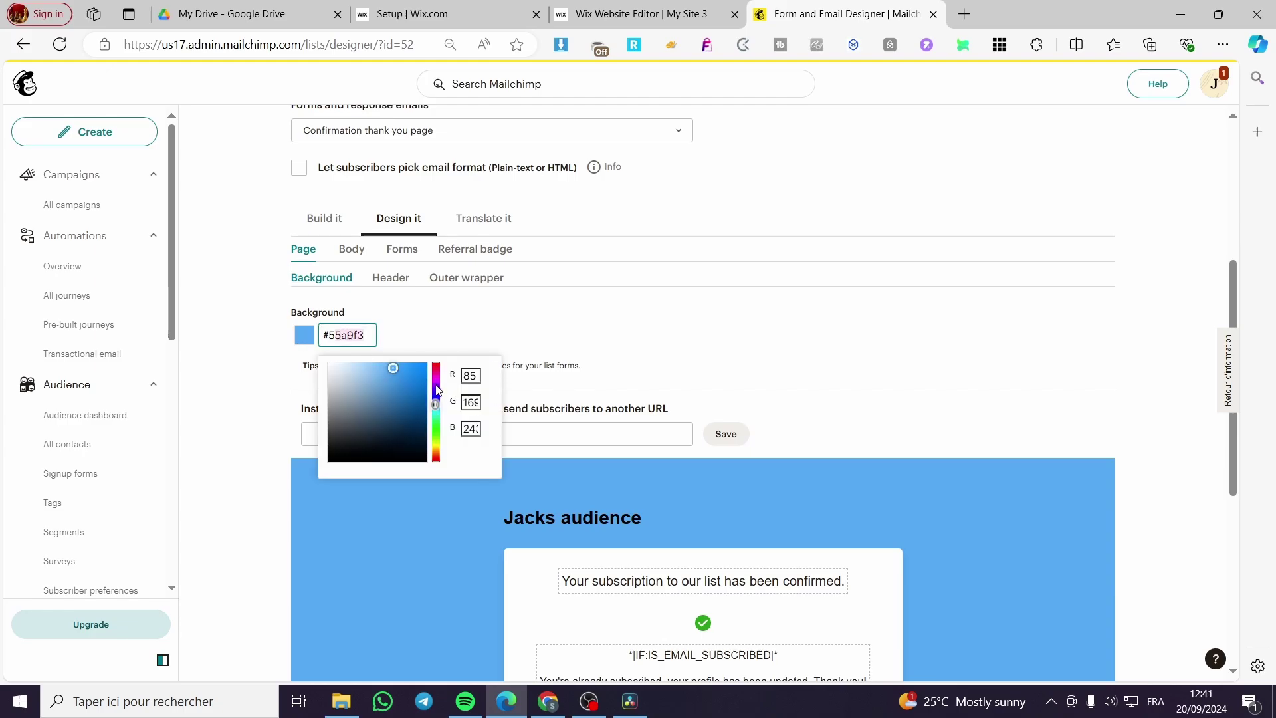
click(331, 369)
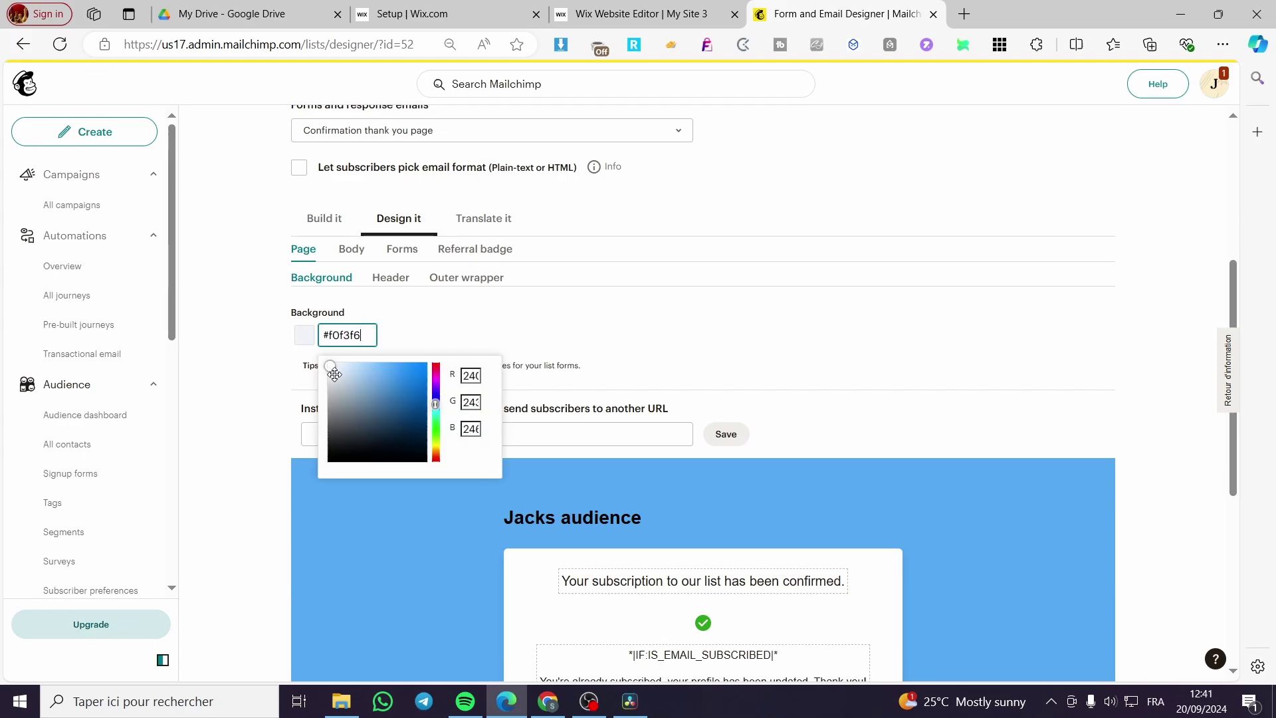
drag(331, 372, 329, 363)
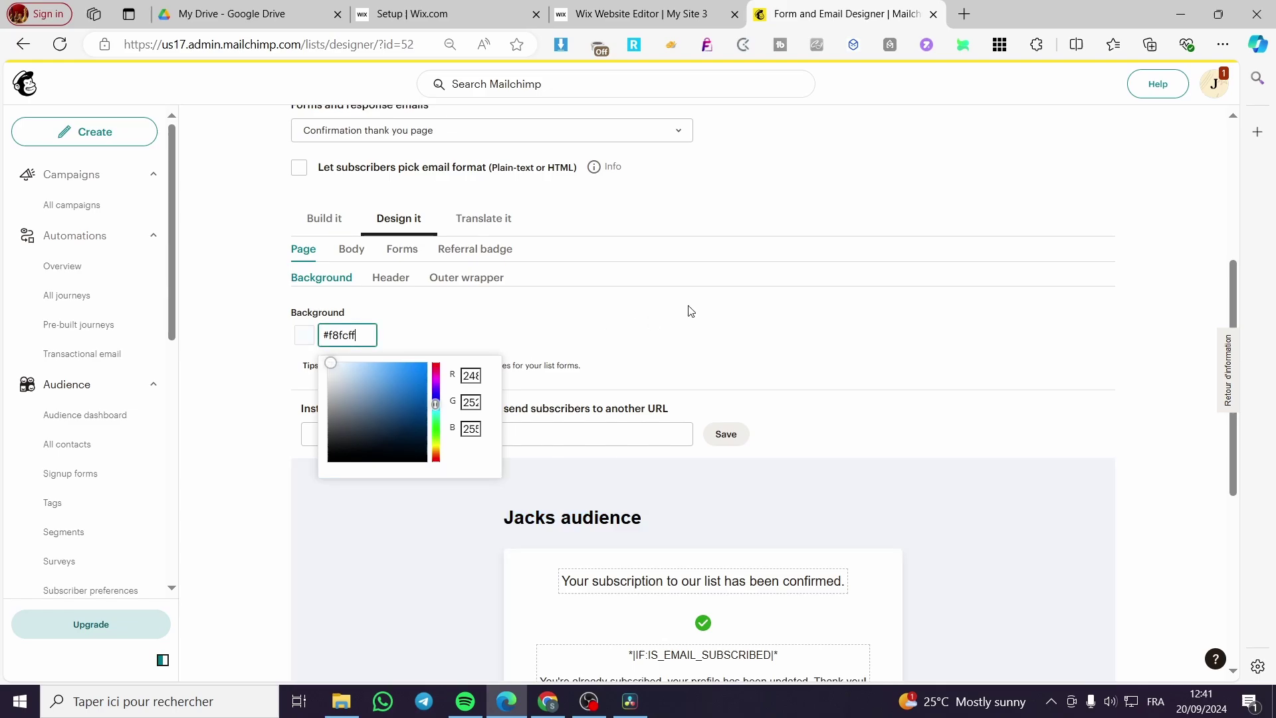
click(859, 415)
scroll(554, 359, down, 2)
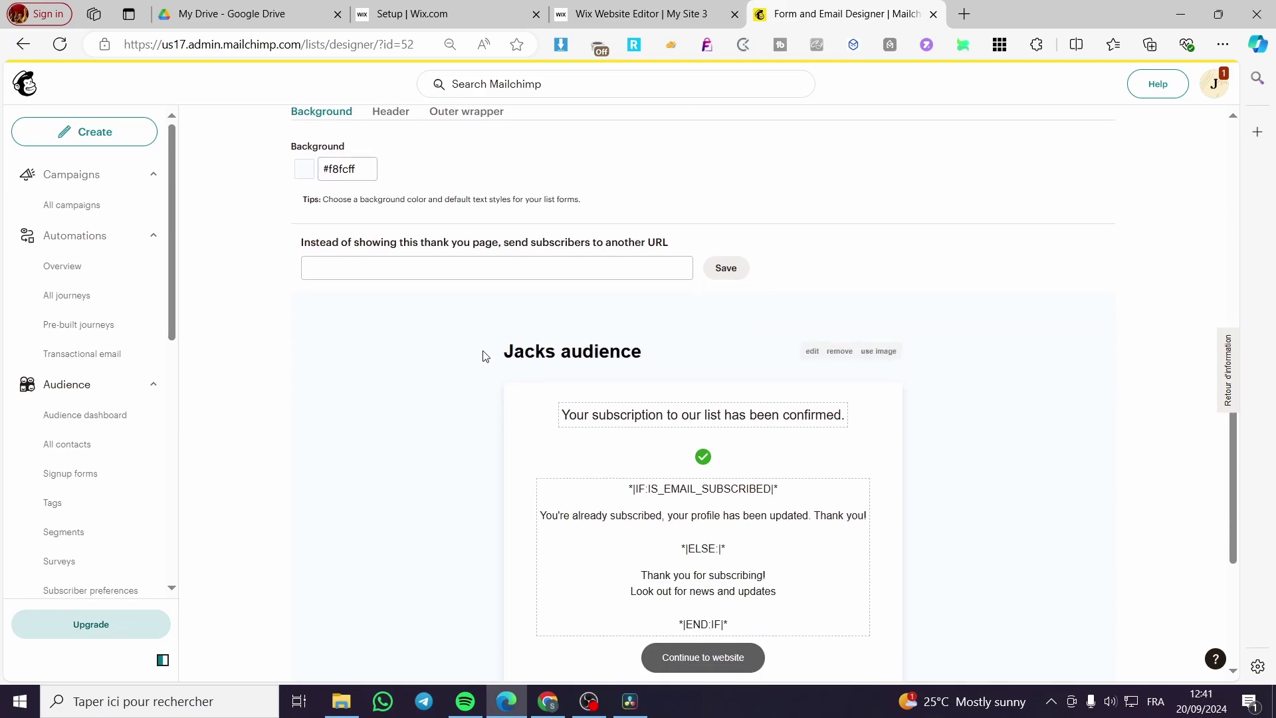
scroll(377, 327, down, 3)
scroll(363, 315, up, 5)
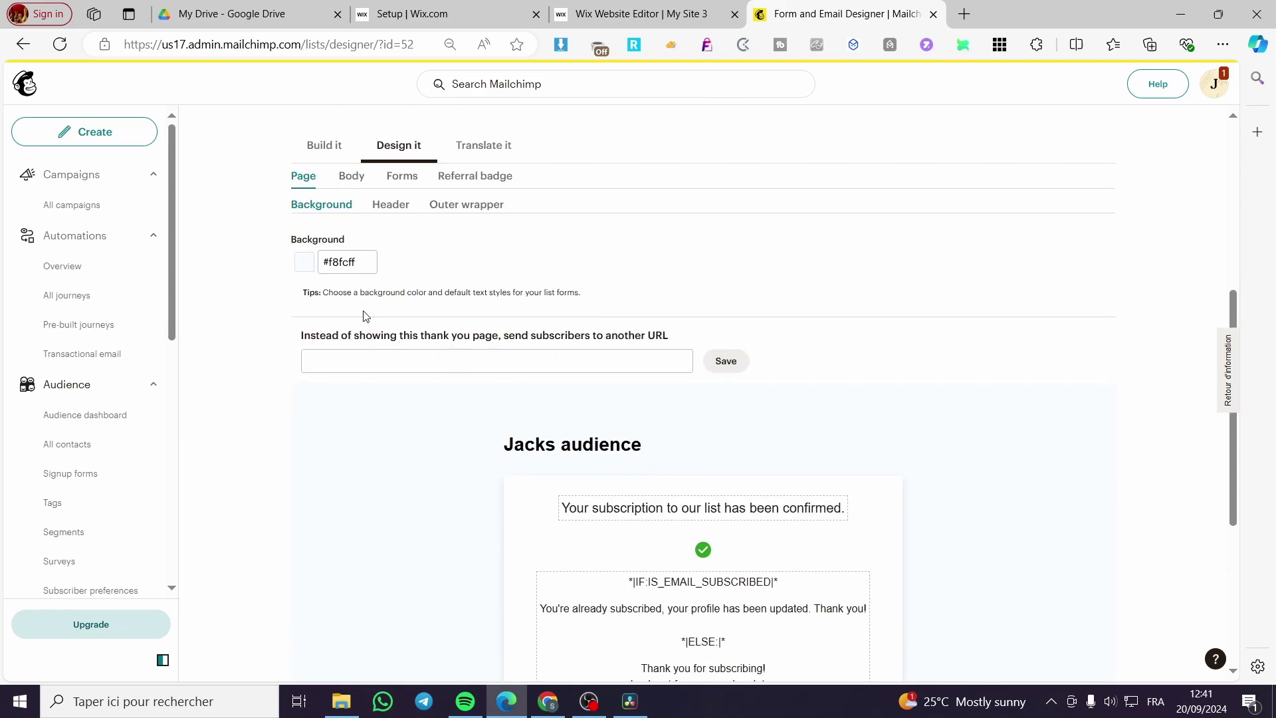
Browse the header, outer wrapper, body, form button, referral badge and translation settings.
click(389, 205)
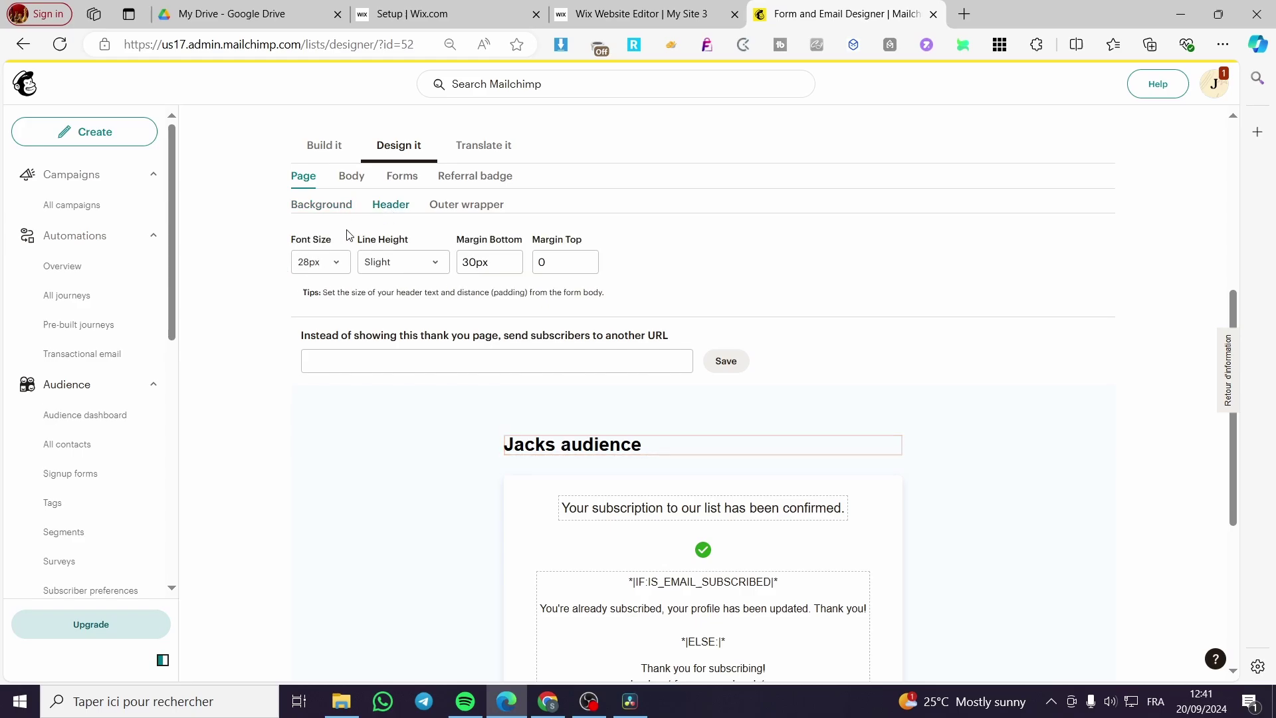
click(466, 205)
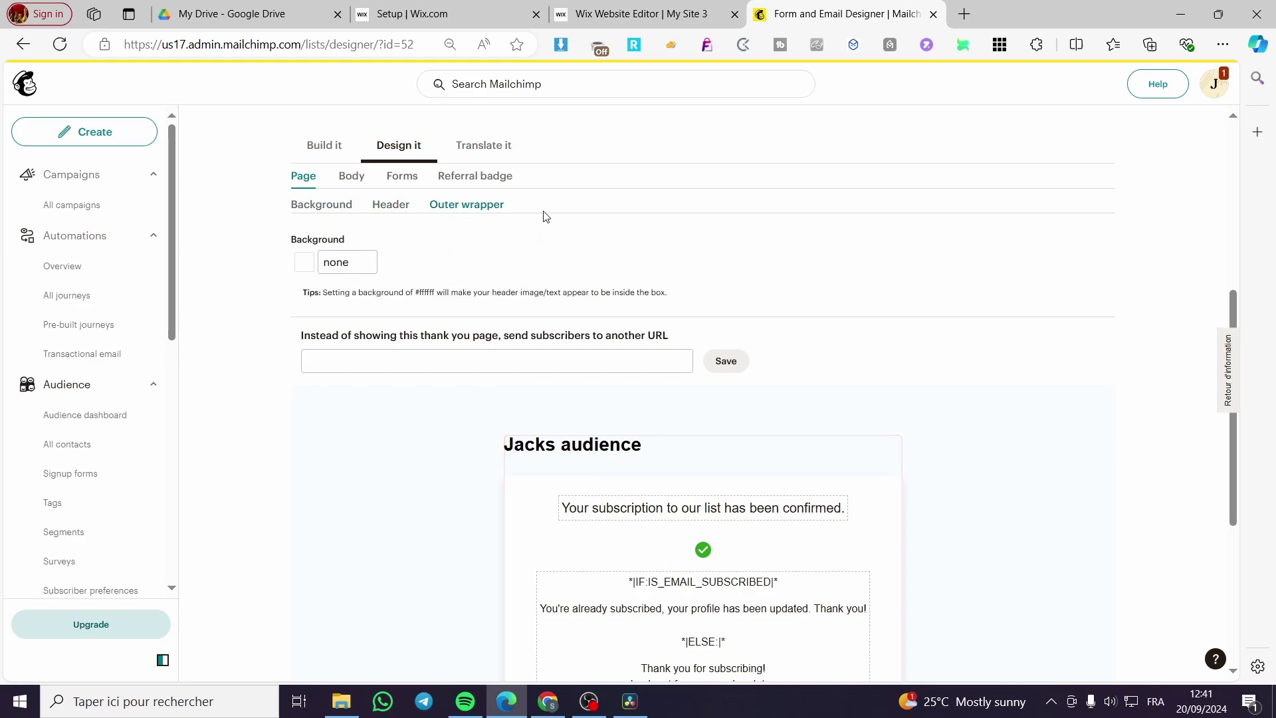
click(351, 175)
scroll(628, 339, down, 3)
scroll(429, 359, down, 3)
scroll(439, 369, down, 2)
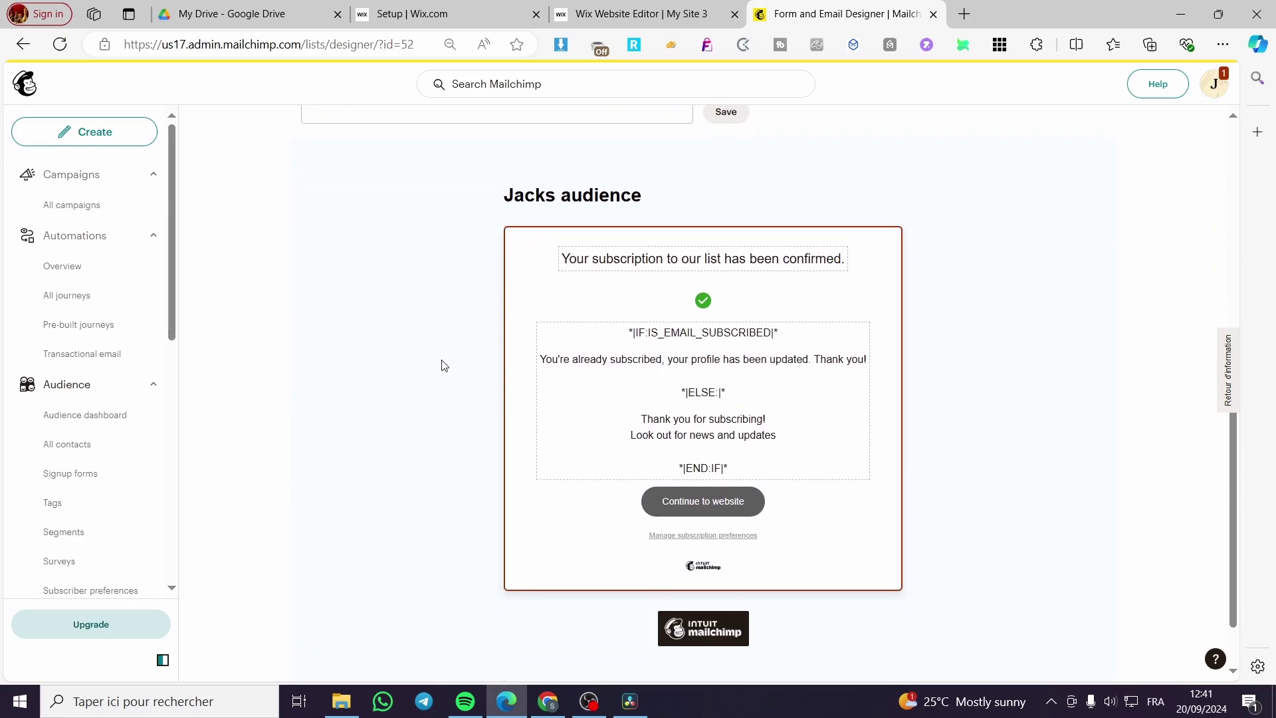
scroll(410, 365, up, 3)
scroll(409, 365, up, 3)
click(396, 259)
scroll(568, 428, down, 2)
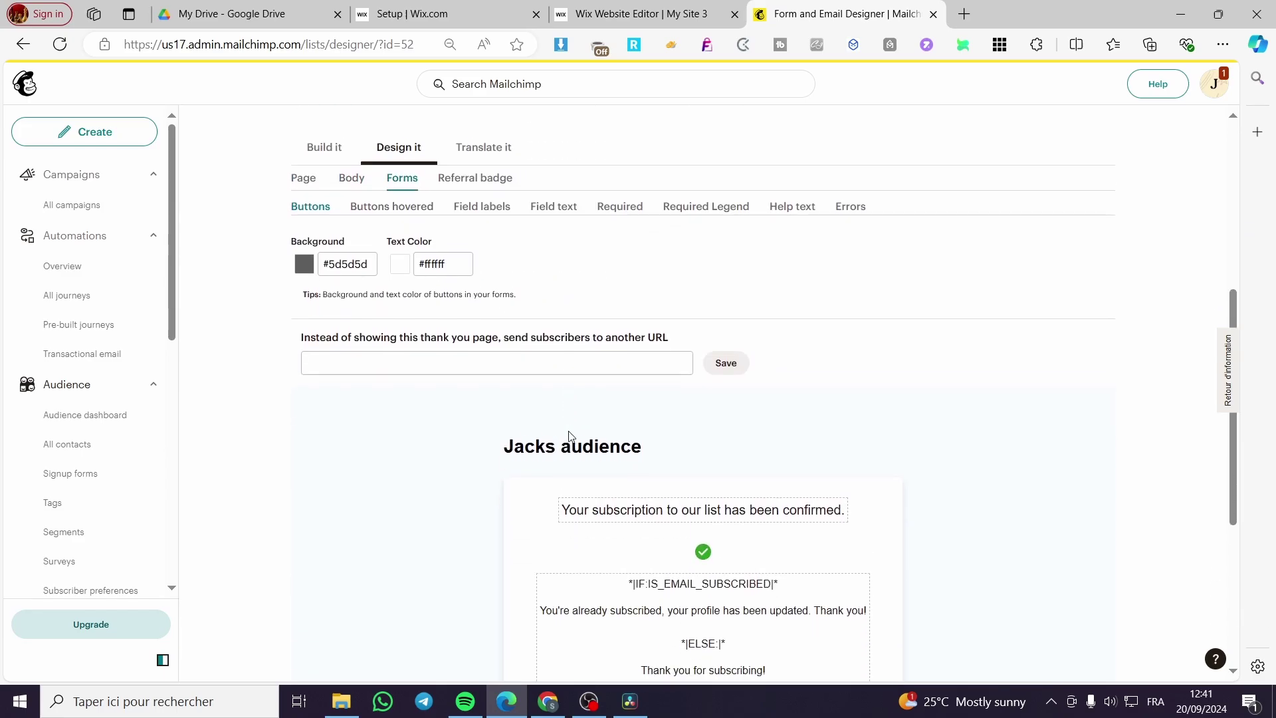
scroll(500, 397, down, 1)
scroll(499, 397, up, 1)
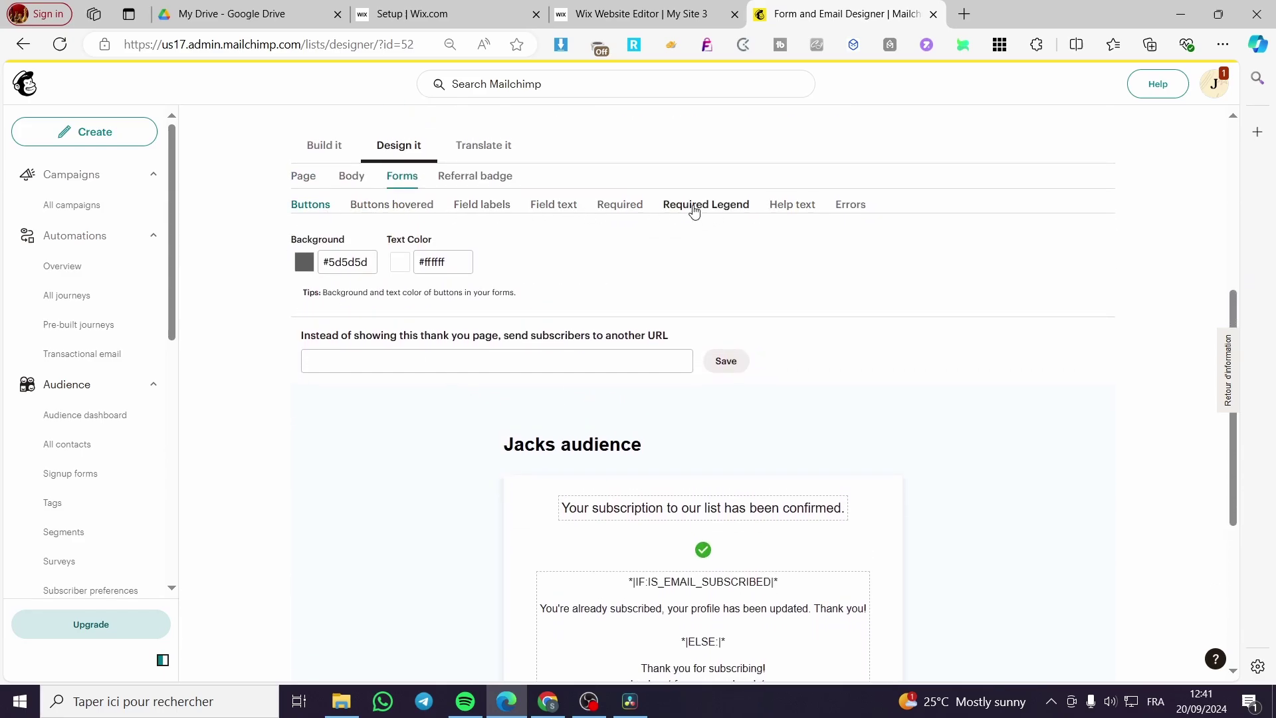
click(470, 180)
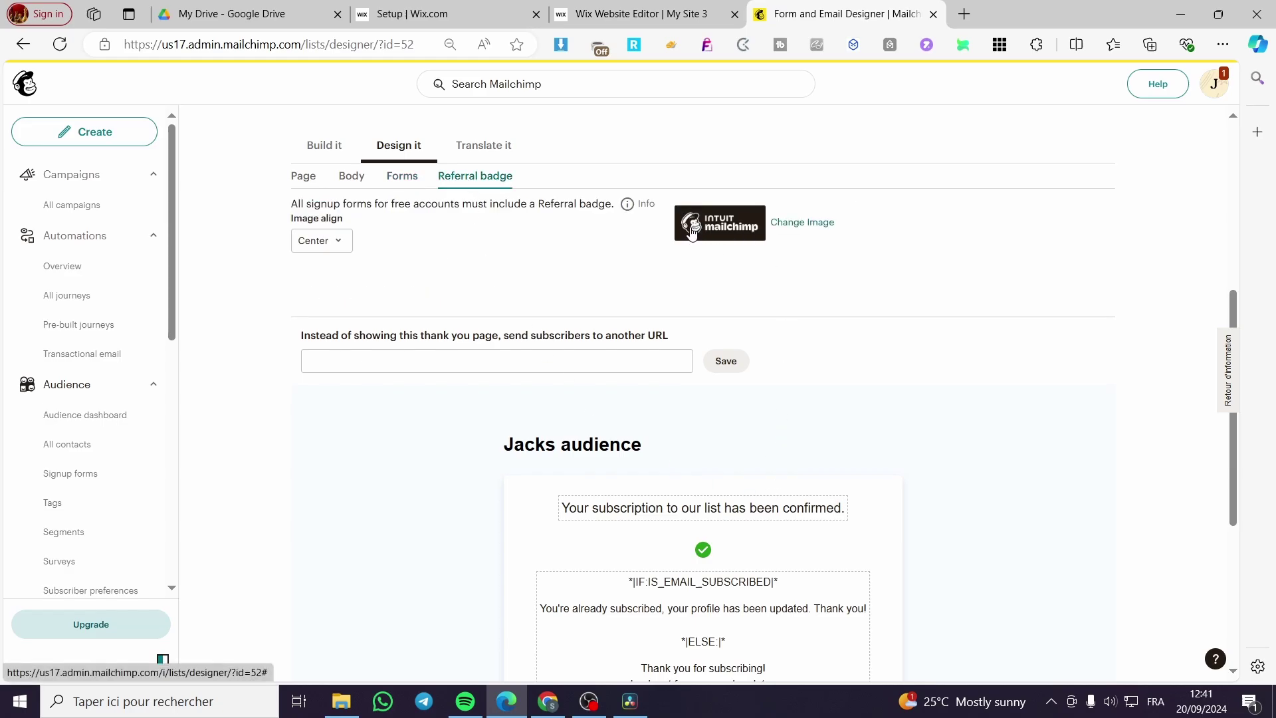
scroll(599, 399, down, 3)
scroll(537, 433, up, 4)
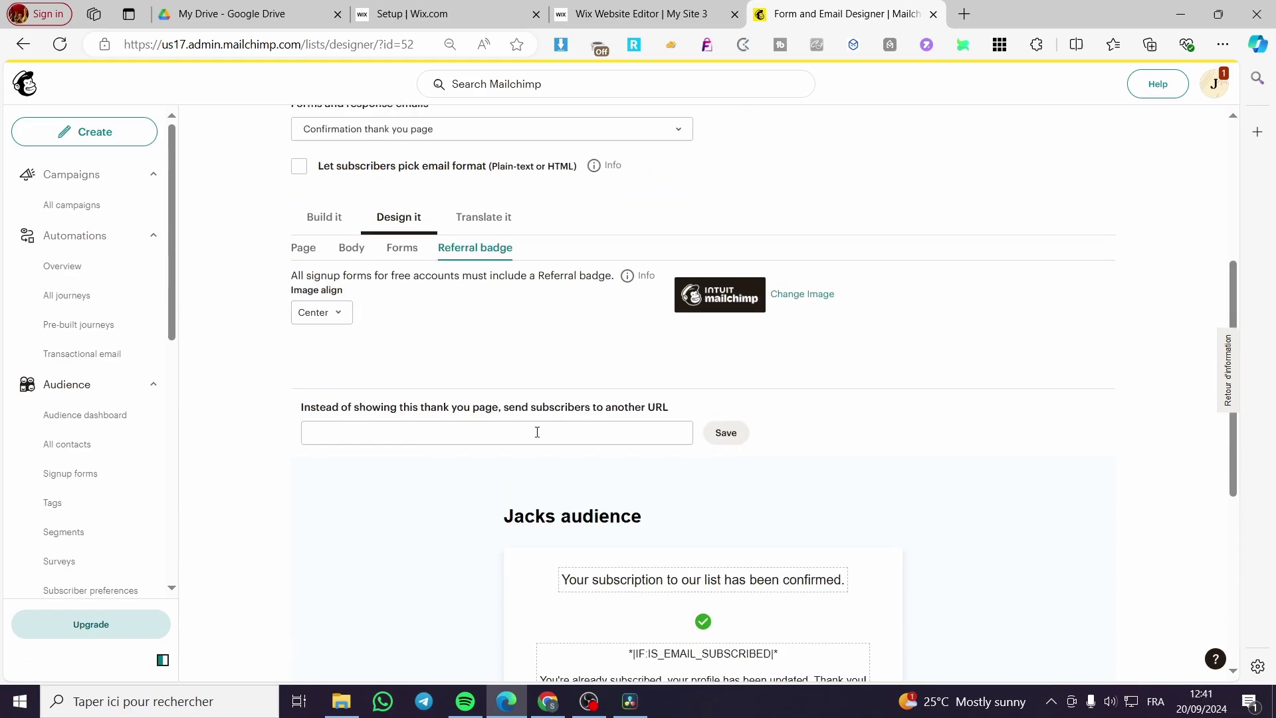
scroll(536, 432, up, 2)
click(484, 309)
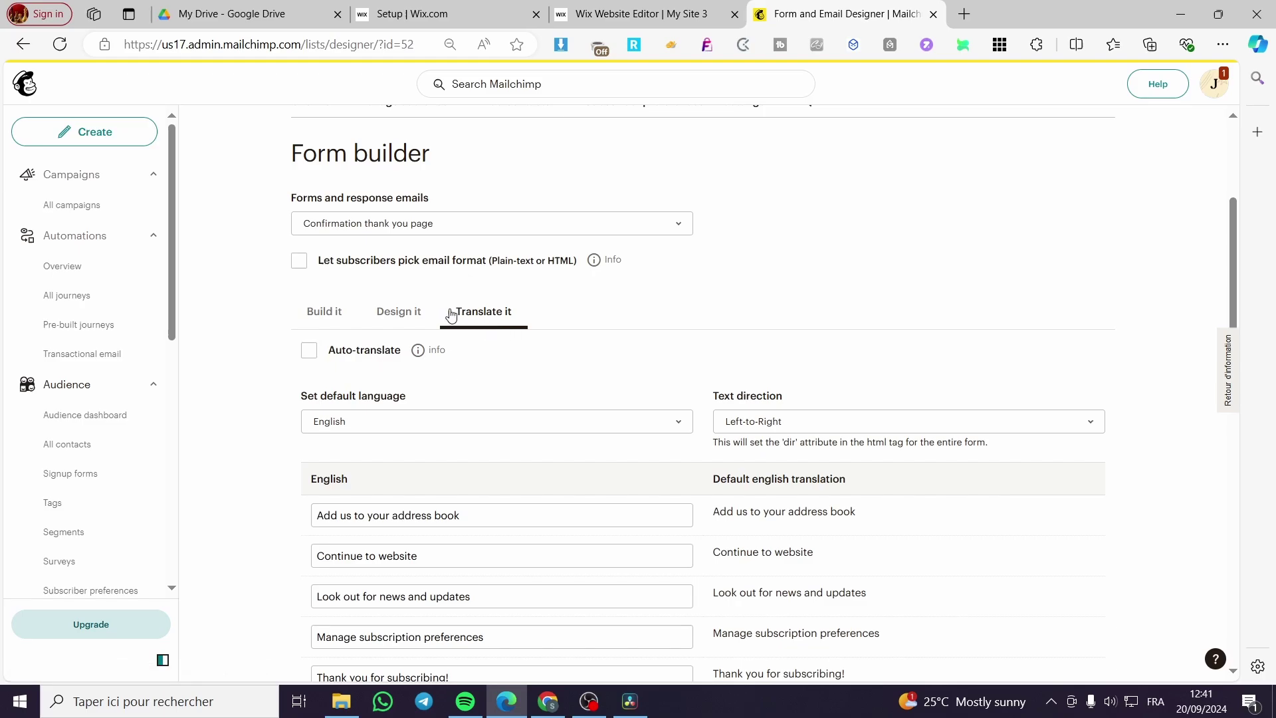
scroll(451, 314, down, 3)
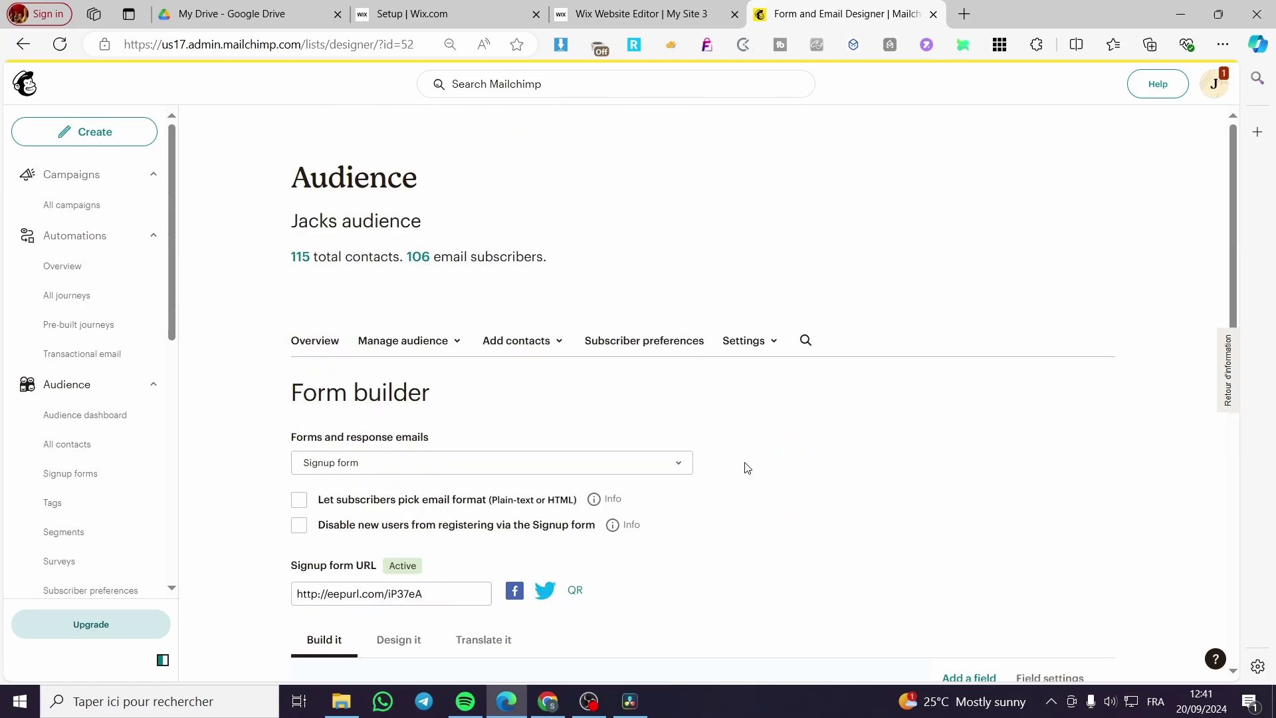